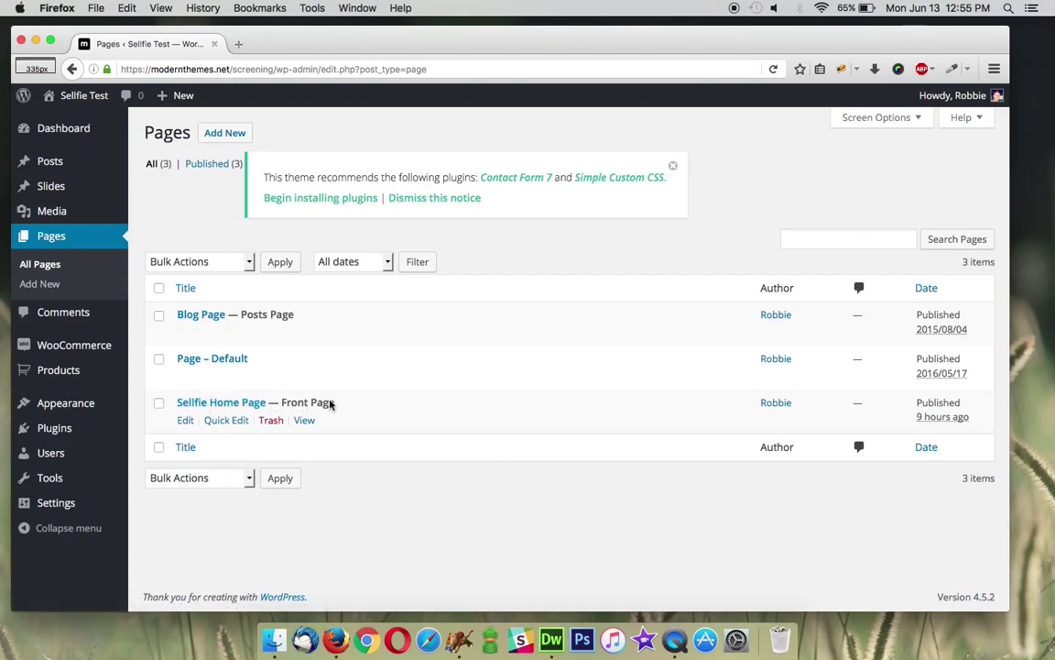
Switch the Sellfie Home Page's template to Home - Image Slider and update the page.
left_click(226, 406)
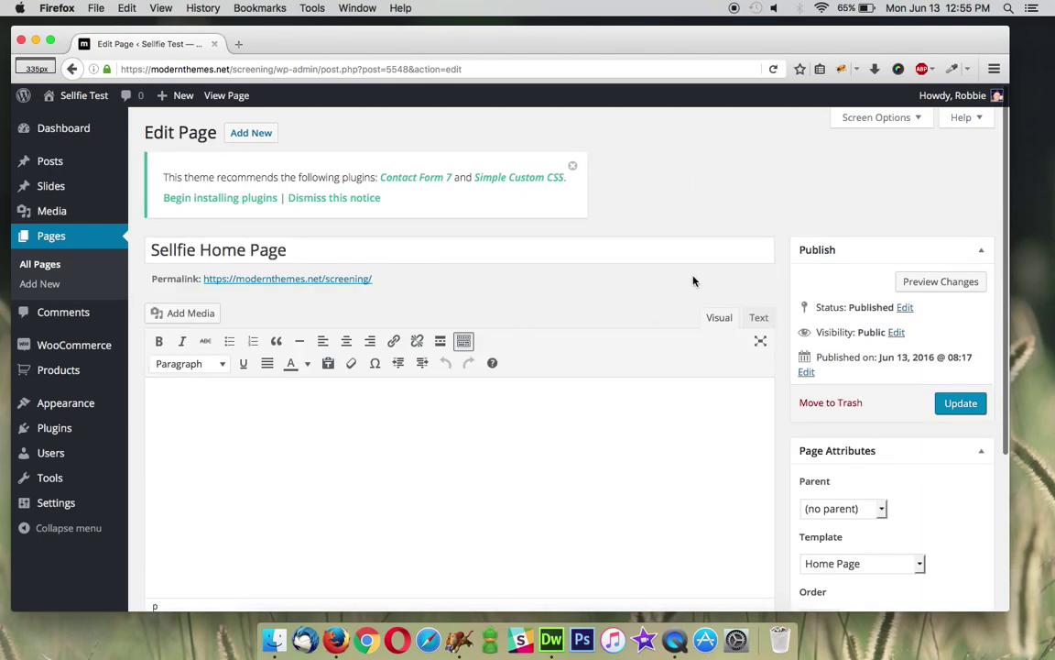
scroll(694, 281, "down", 3)
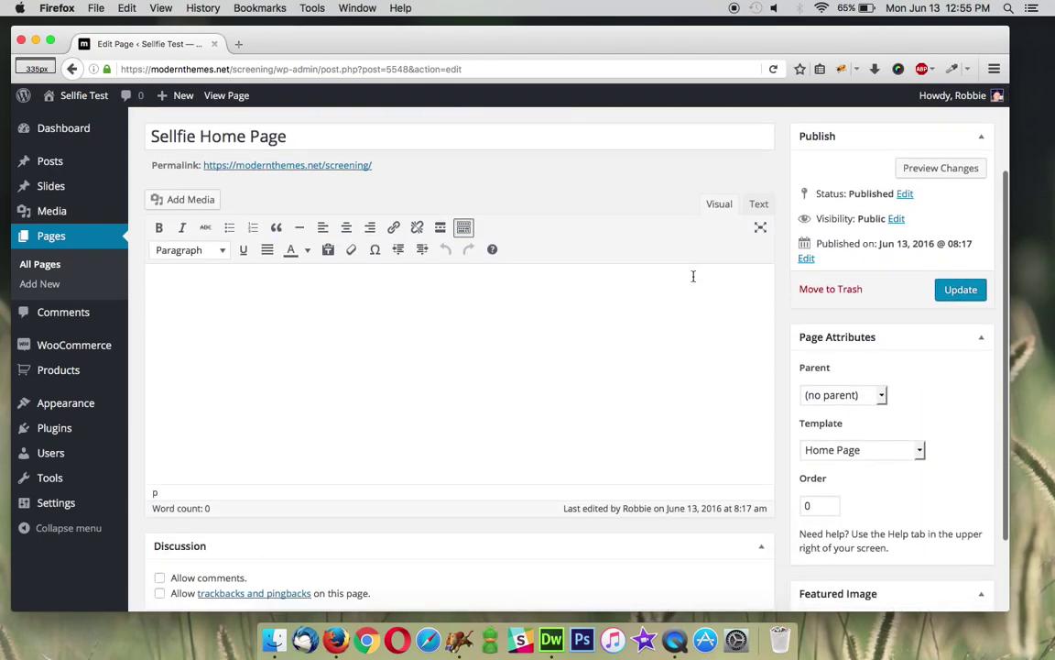
left_click(845, 451)
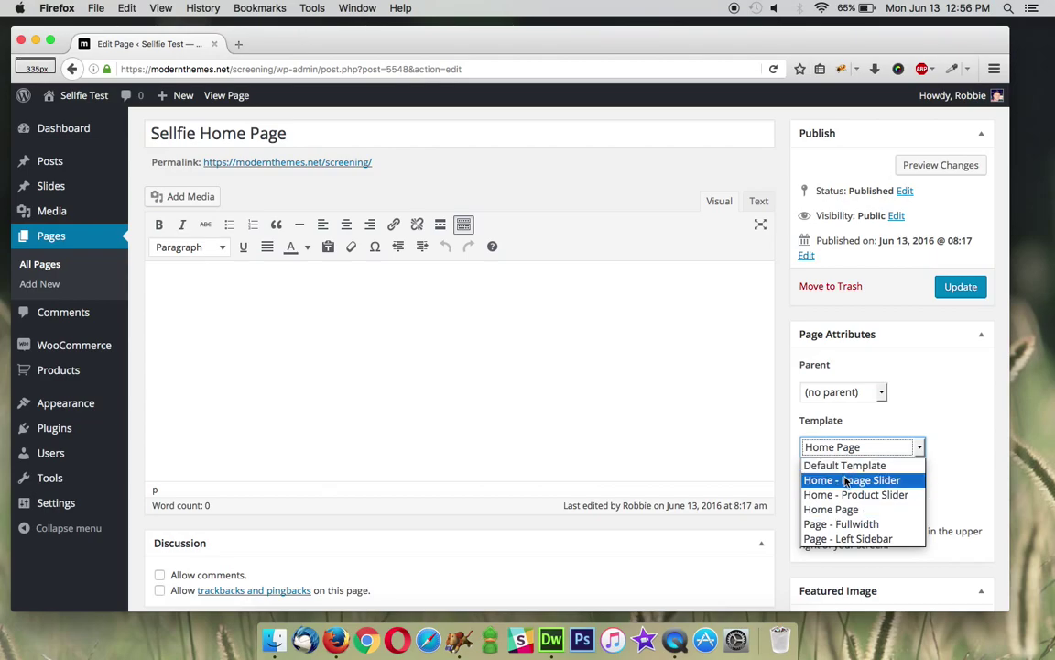
left_click(847, 480)
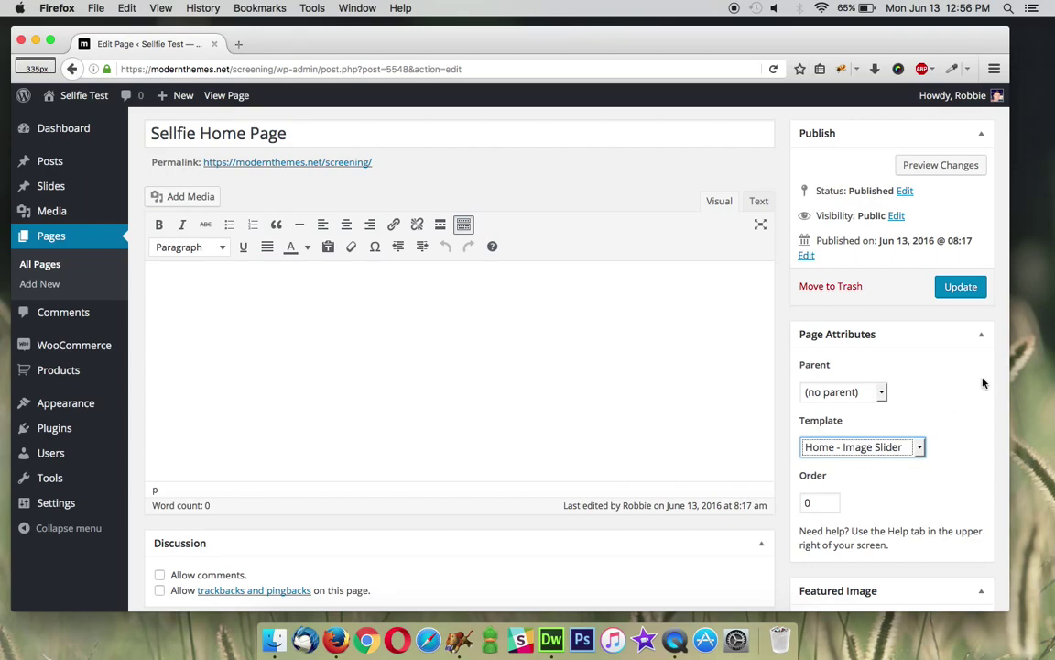
left_click(966, 293)
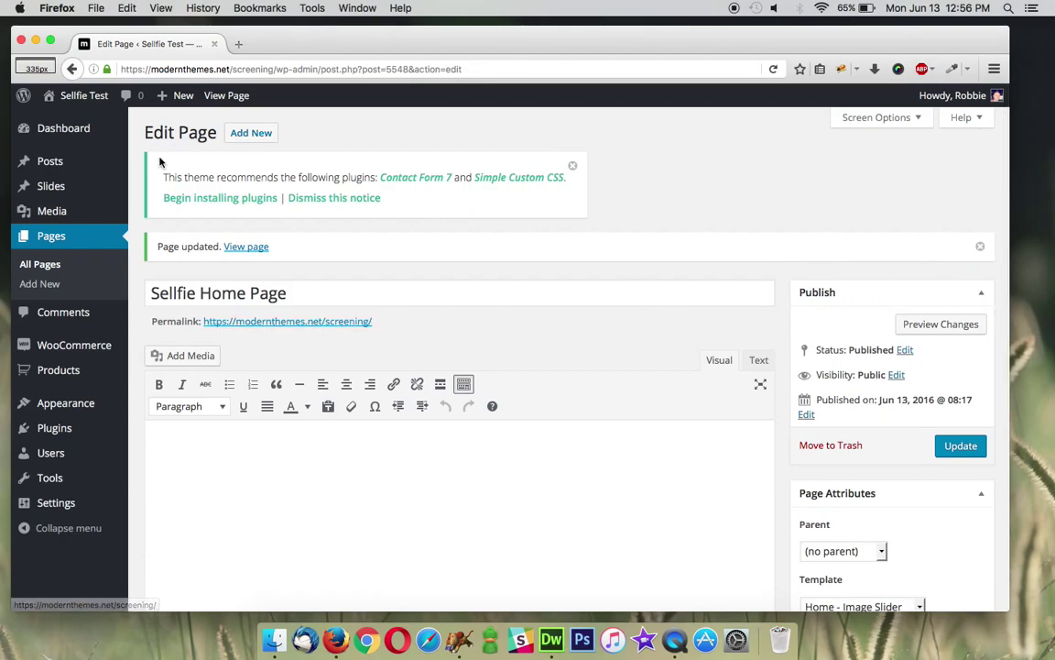
Open the live site in a separate browser tab to check the front page, and close that tab.
mouse_move(83, 98)
left_click(69, 119, "super")
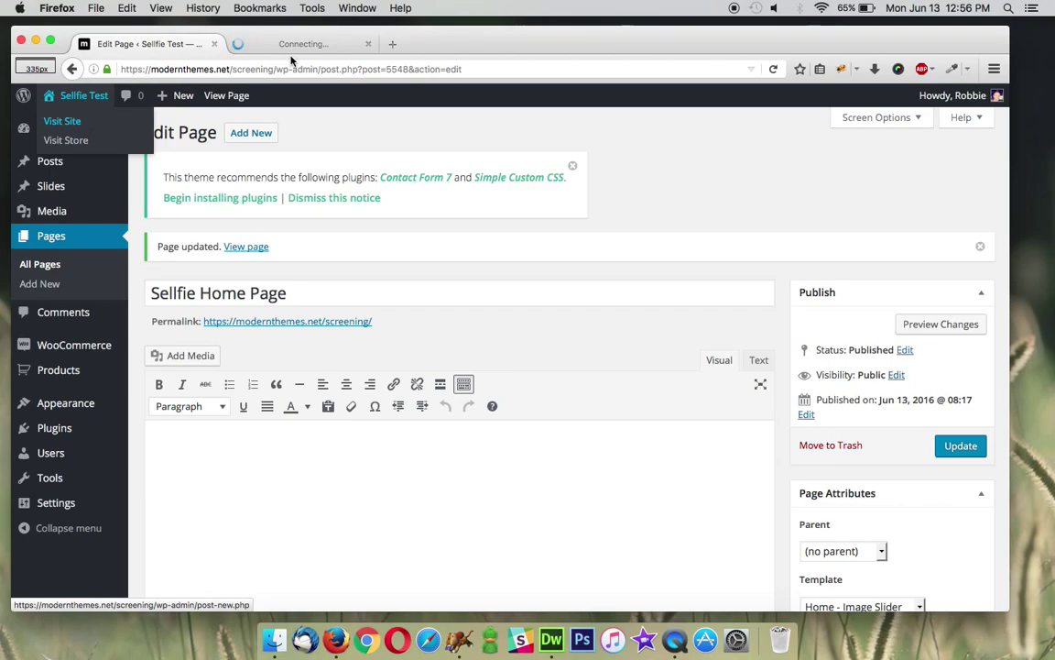
left_click(292, 48)
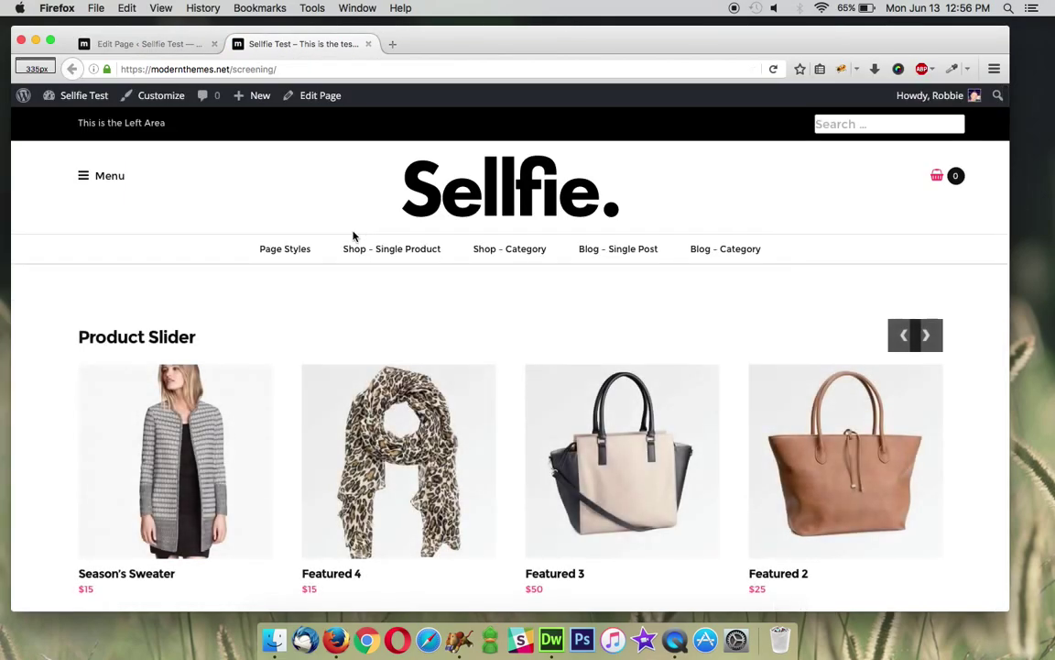
left_click(367, 44)
Create a new slide and title it "This is Sellfie Slide".
mouse_move(48, 189)
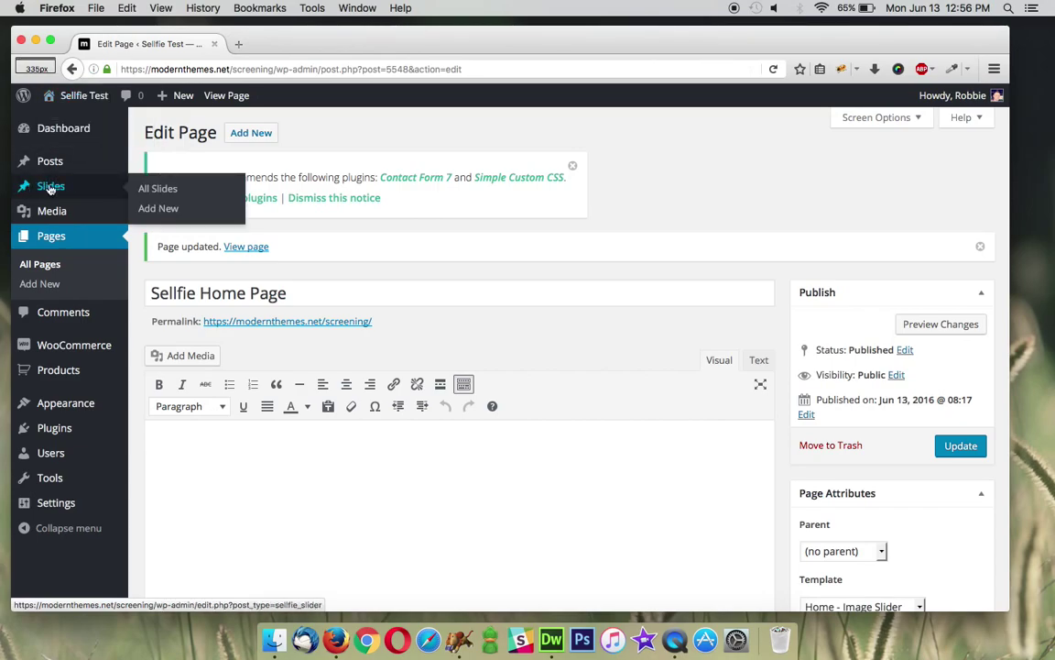
left_click(164, 214)
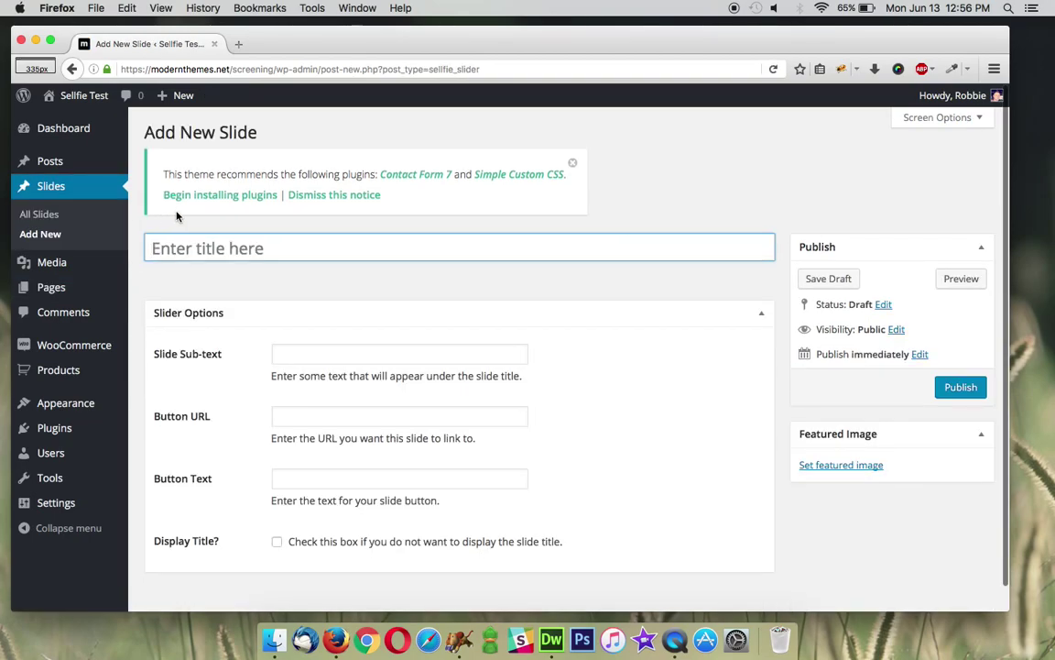
left_click(199, 247)
type("This is Sellfie Slide")
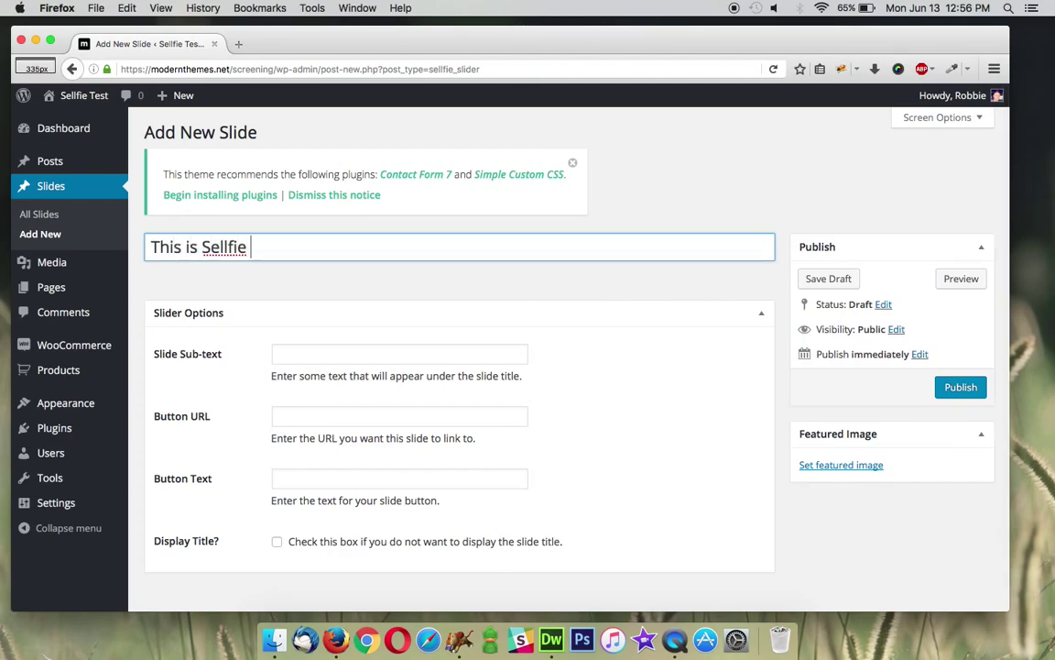
Set sellfie-hero.jpg from the media library as the slide's featured image.
left_click(836, 472)
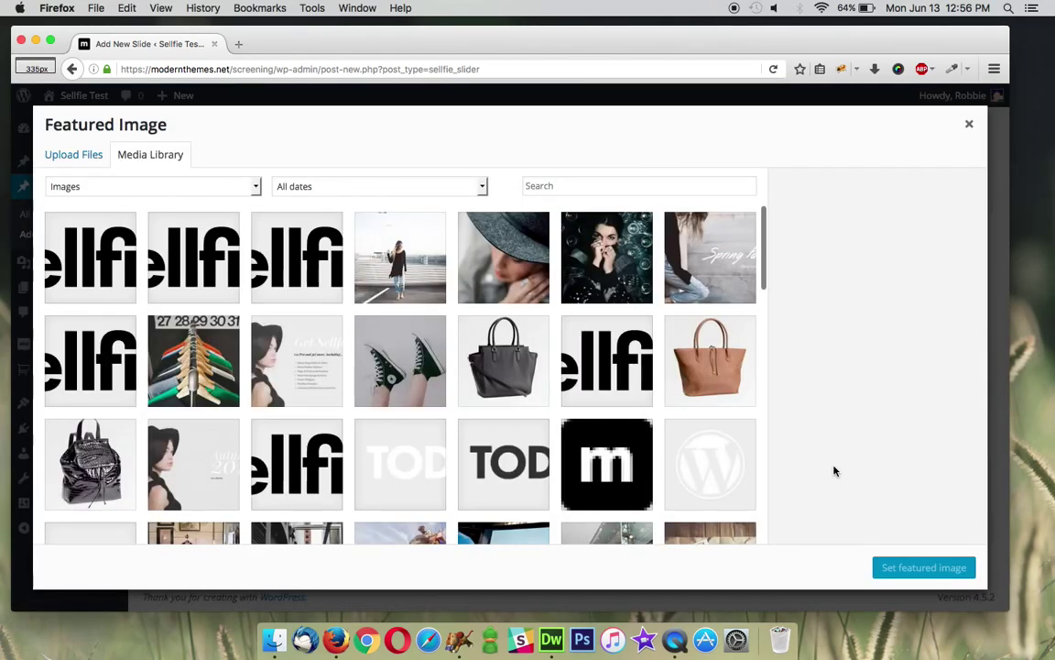
scroll(556, 320, "down", 1)
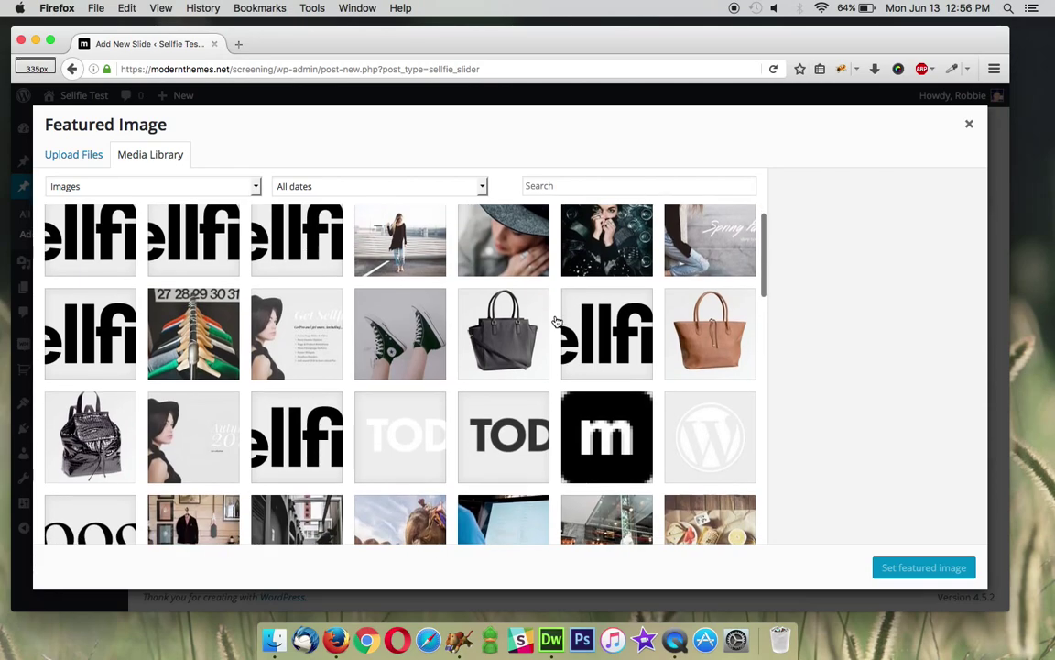
scroll(556, 321, "down", 4)
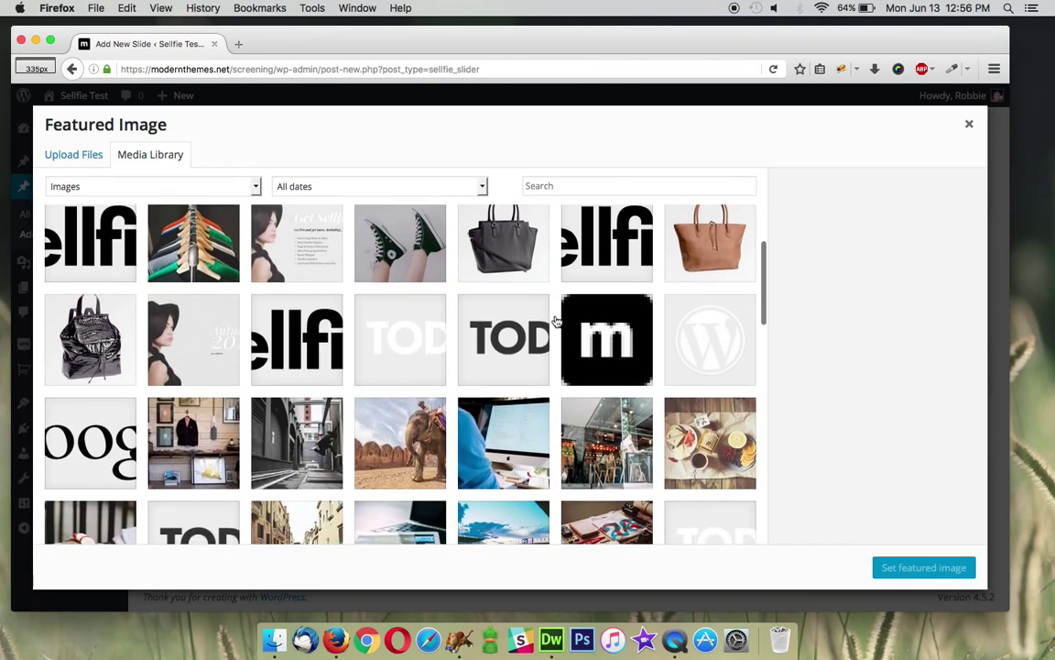
scroll(556, 320, "down", 3)
scroll(556, 321, "up", 7)
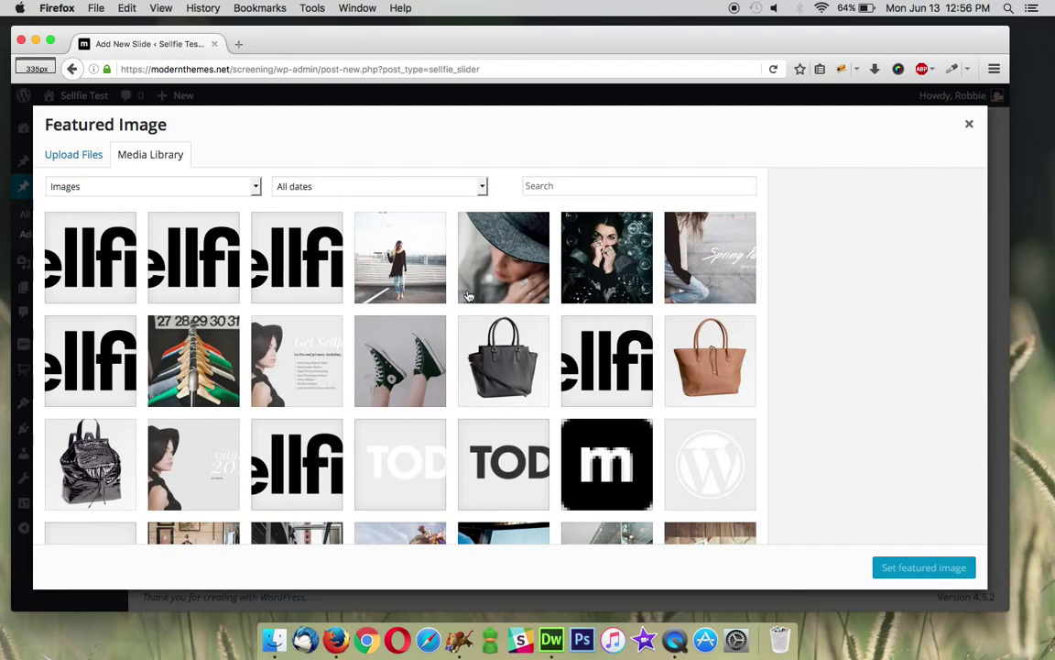
left_click(668, 287)
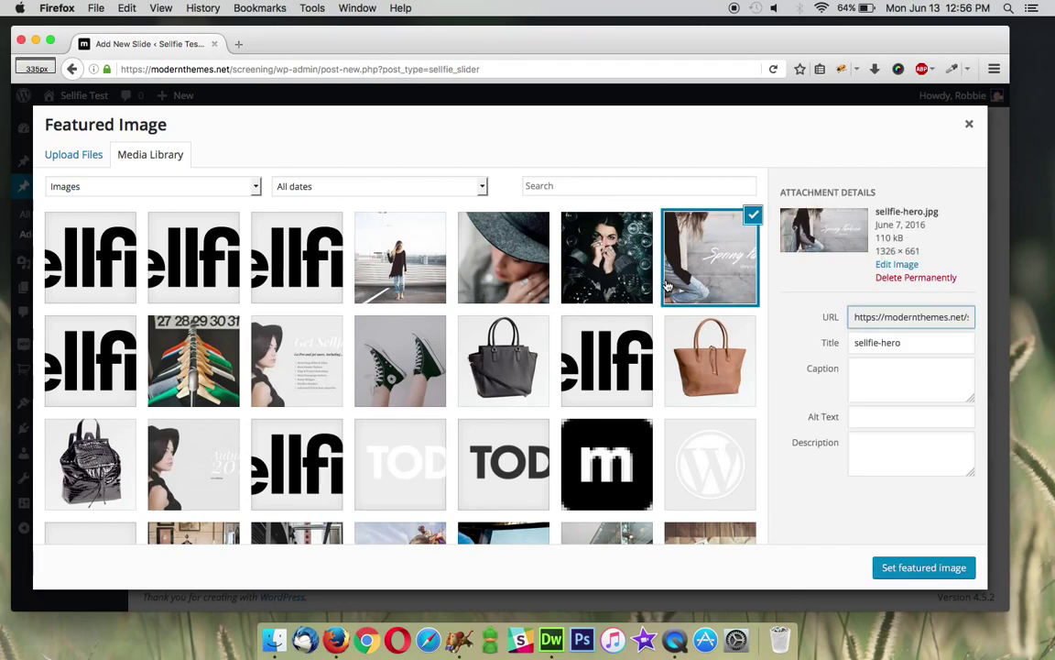
left_click(899, 567)
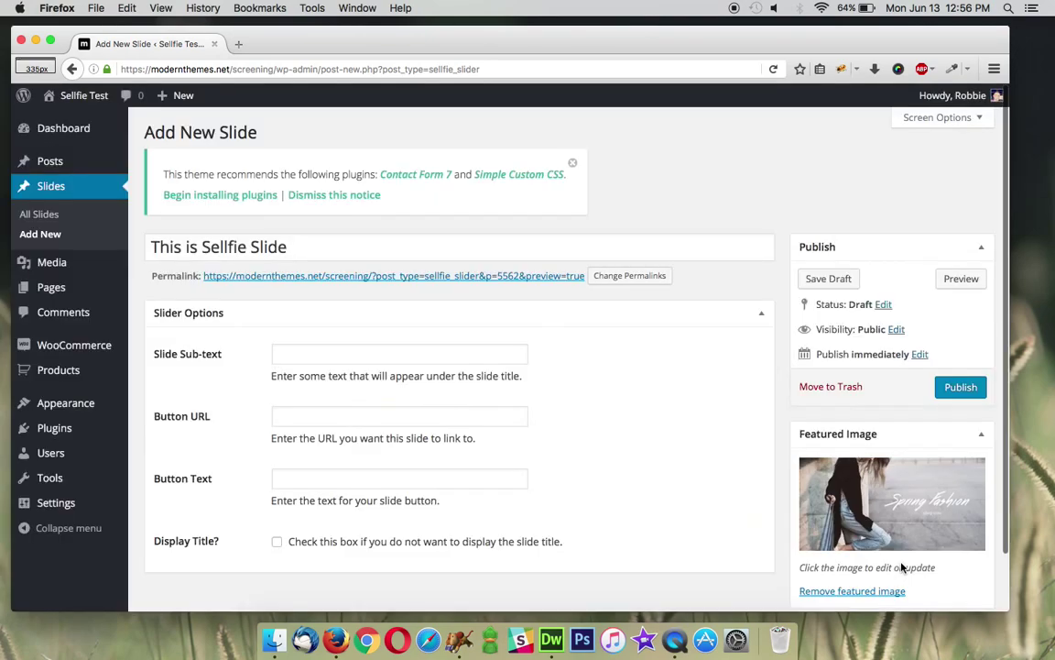
Enter "This is how you create a slide." as the slide's sub-text.
left_click(305, 353)
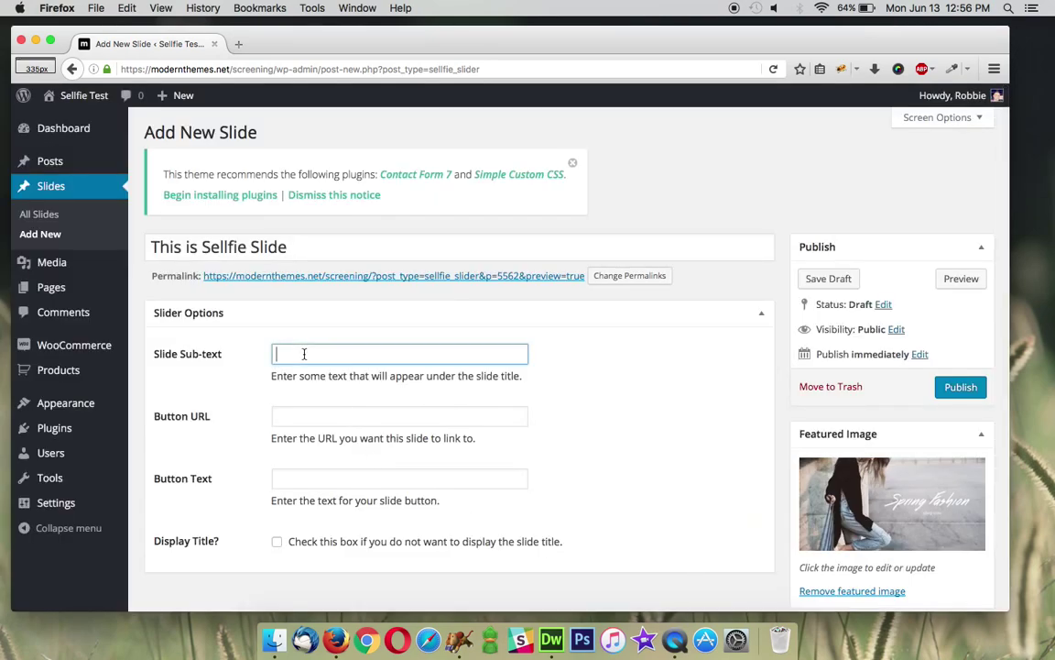
type("This is")
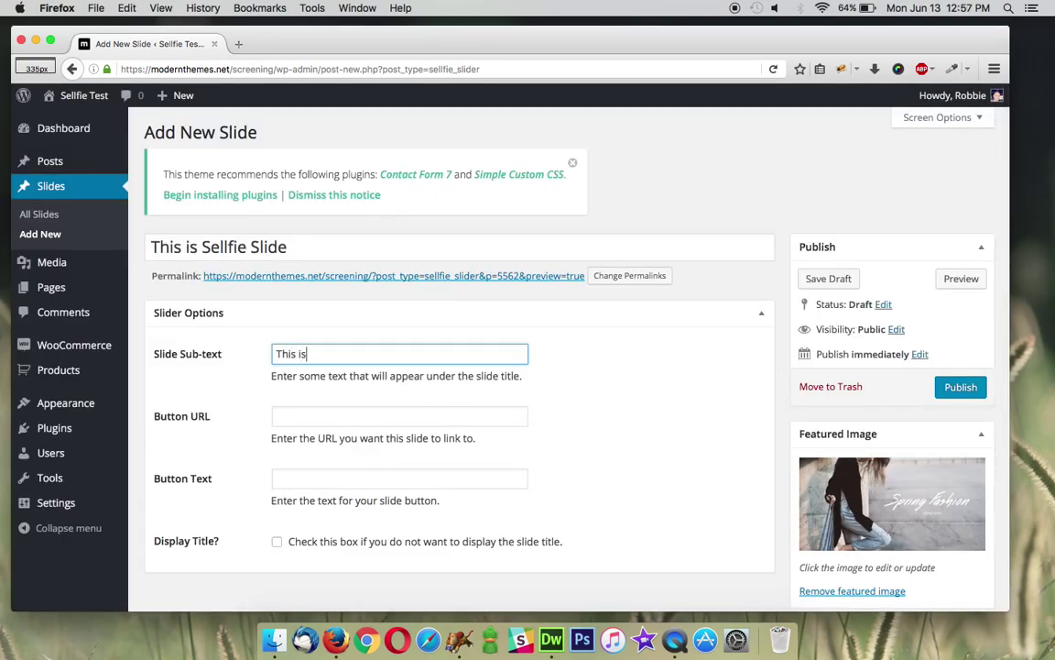
type(" how you create a slide.")
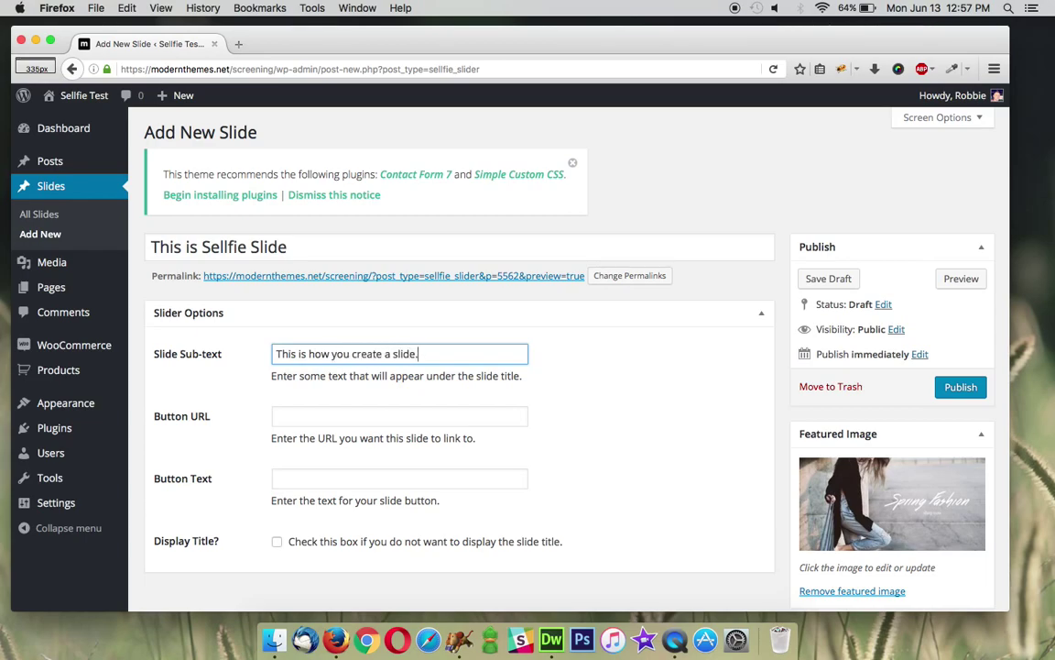
Set the slide's button URL to "#" and its button text to "Get Deals", and publish the slide.
left_click(282, 418)
type("#")
left_click(292, 481)
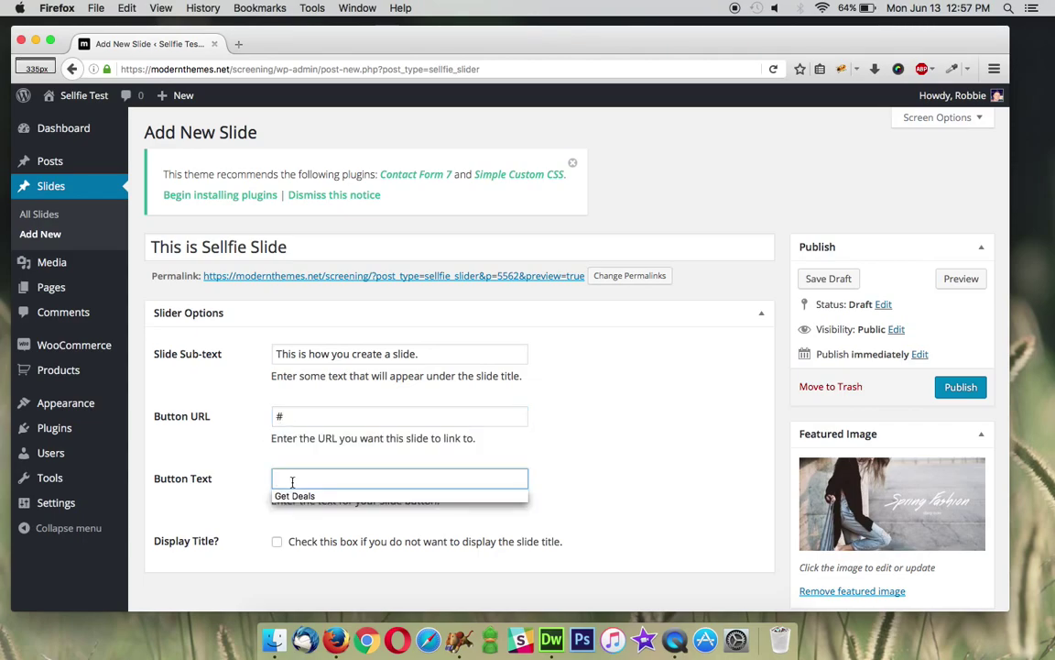
left_click(294, 495)
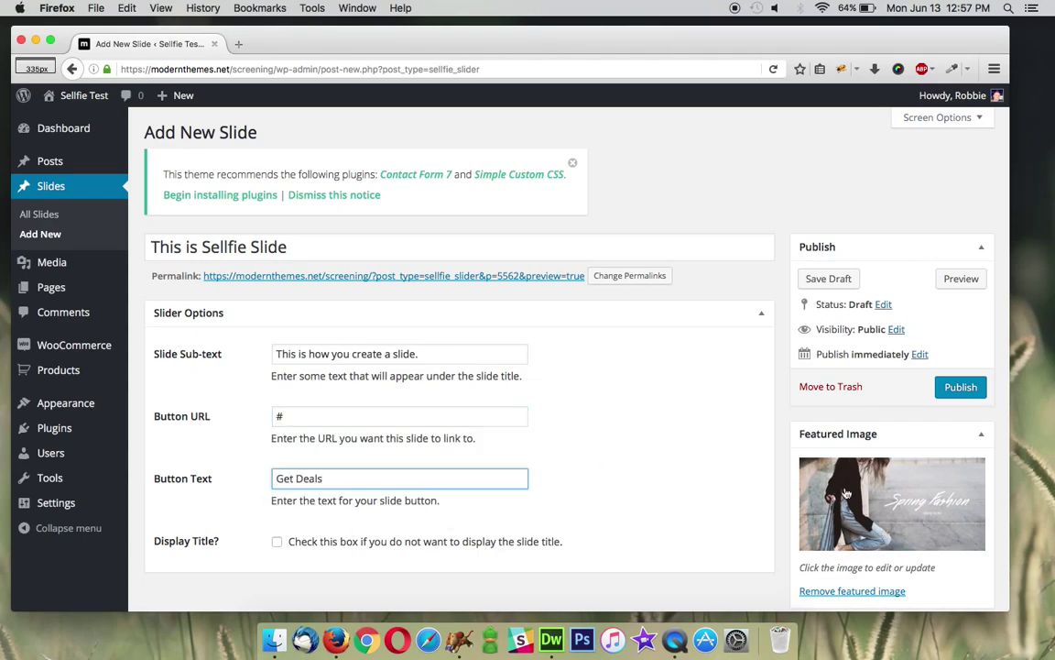
left_click(961, 387)
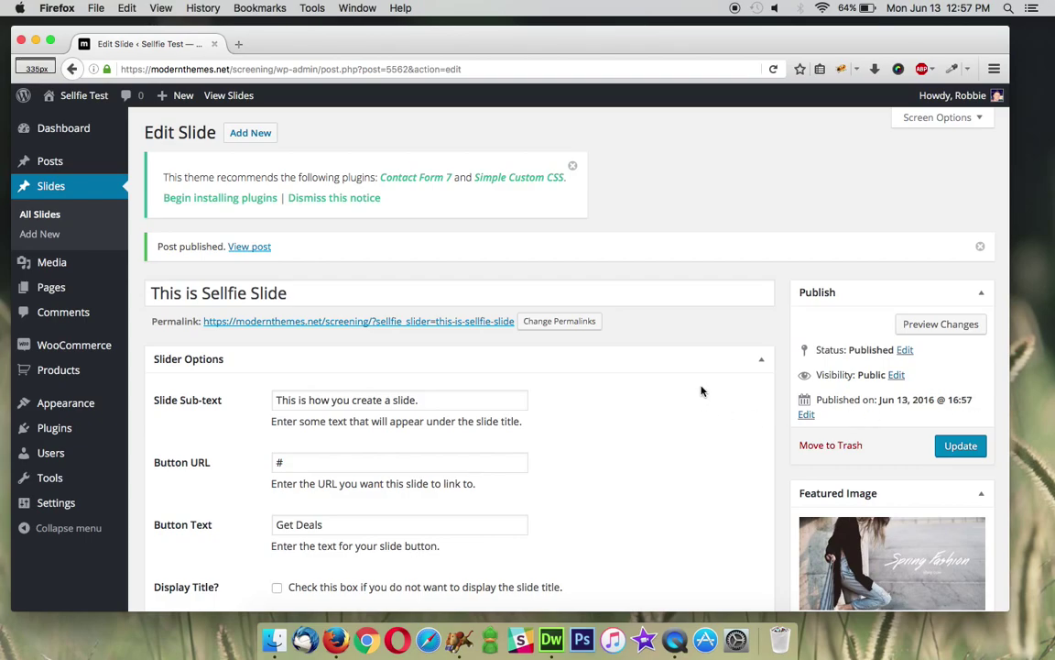
Create another new slide and title it "This is the Second Slide".
left_click(262, 137)
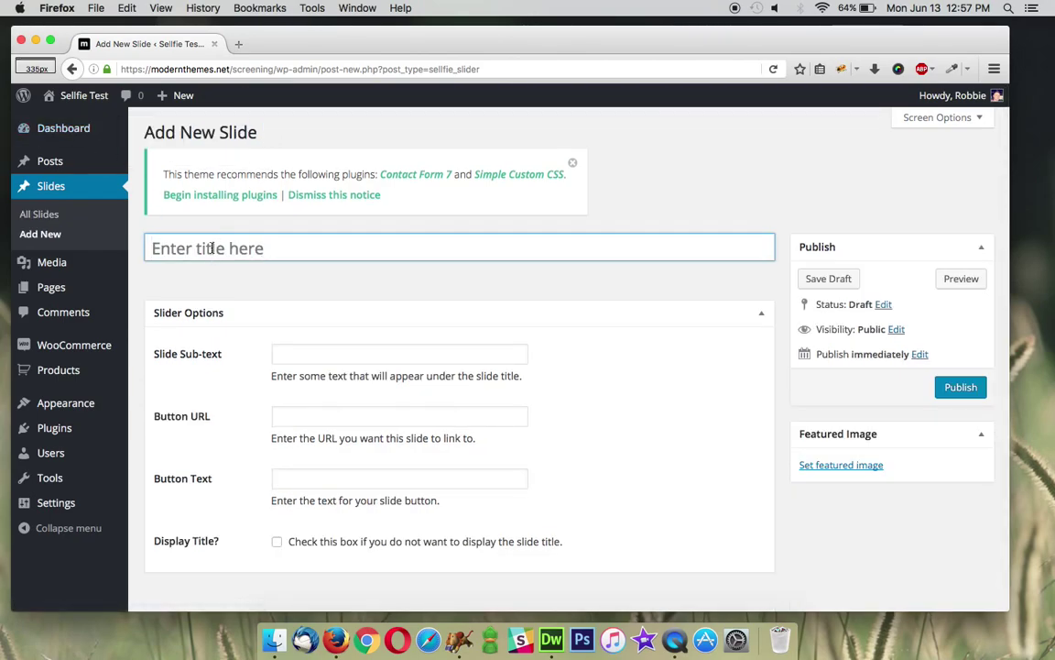
type("This is the Sec")
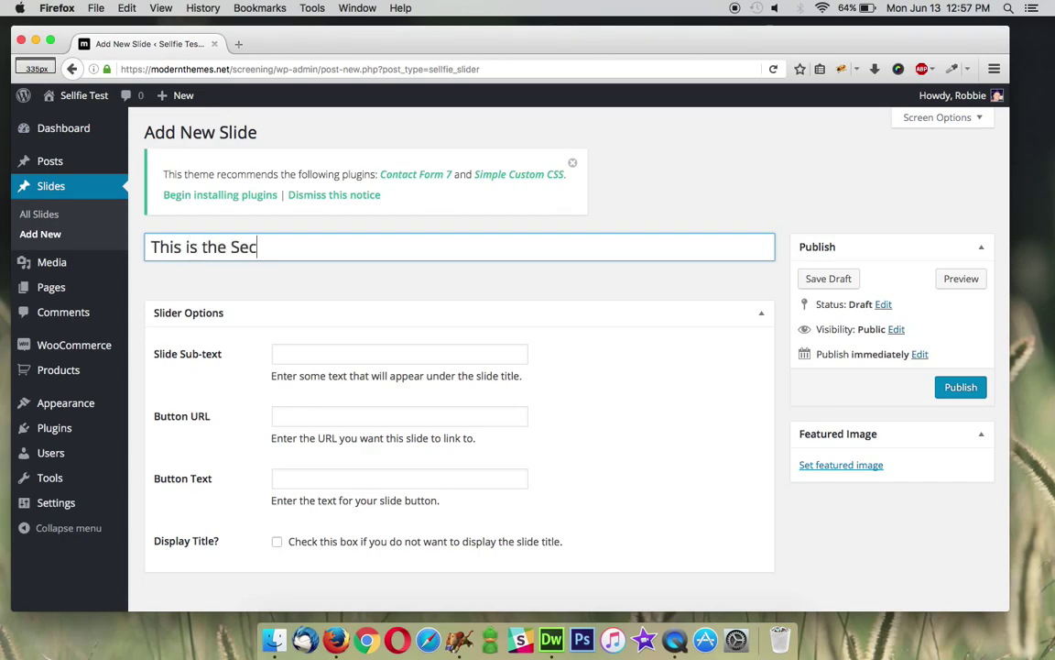
type("ond Slide")
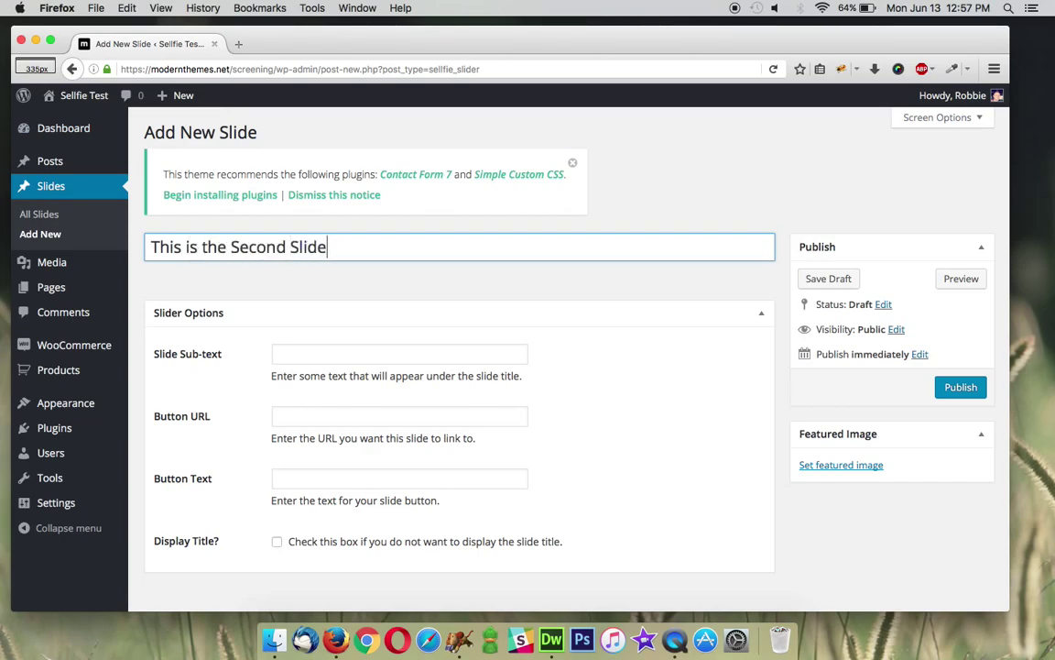
Set elephant.jpg from the media library as the second slide's featured image.
scroll(617, 319, "down", 1)
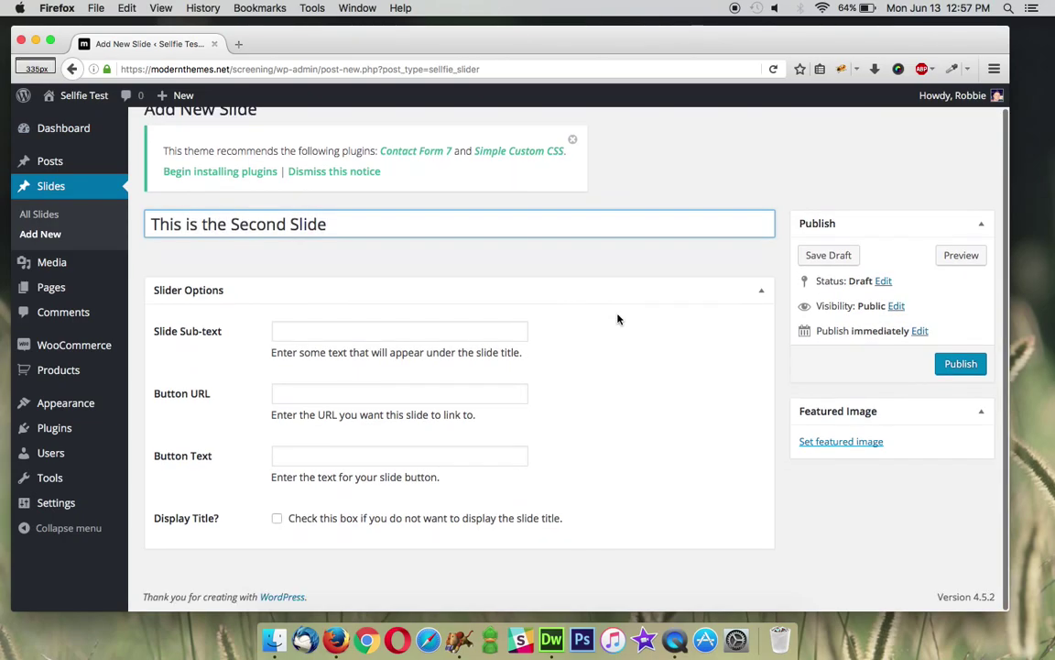
left_click(845, 446)
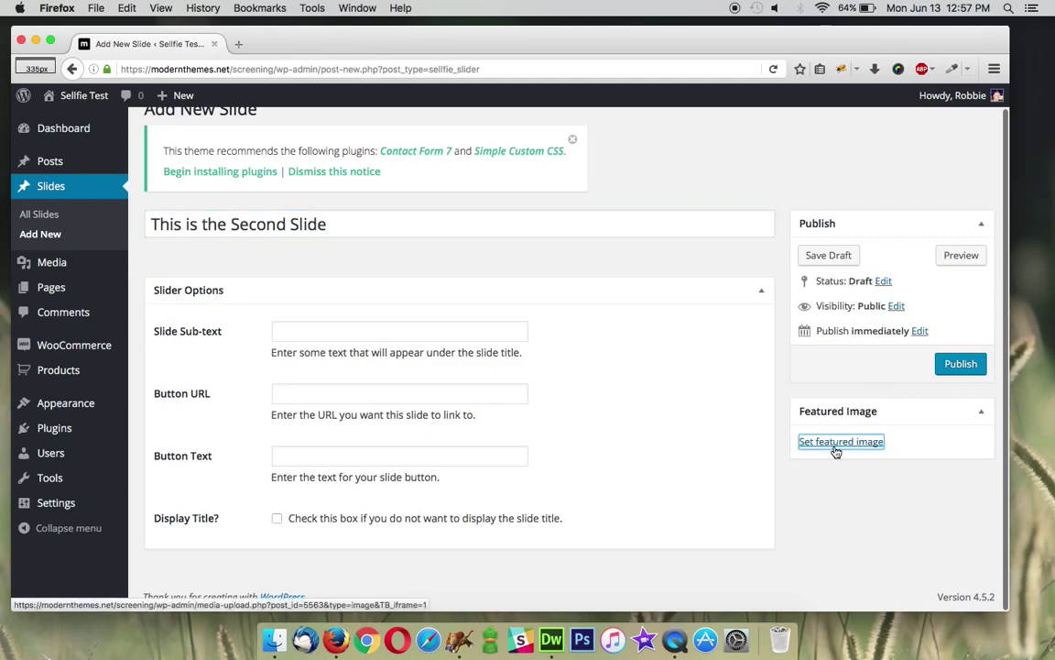
scroll(593, 376, "down", 5)
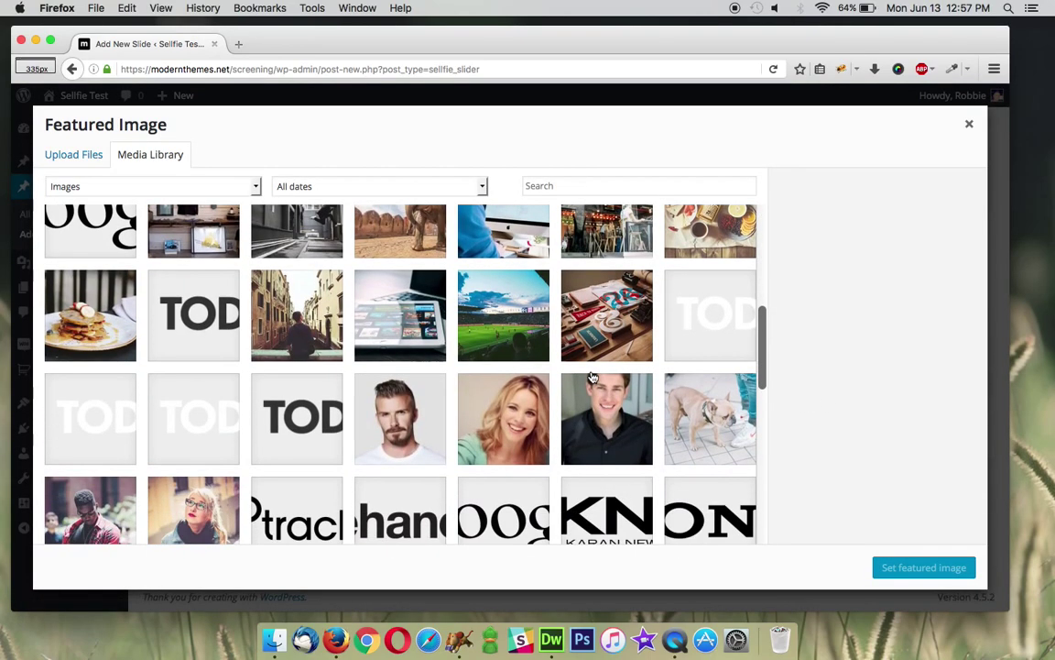
left_click(261, 353)
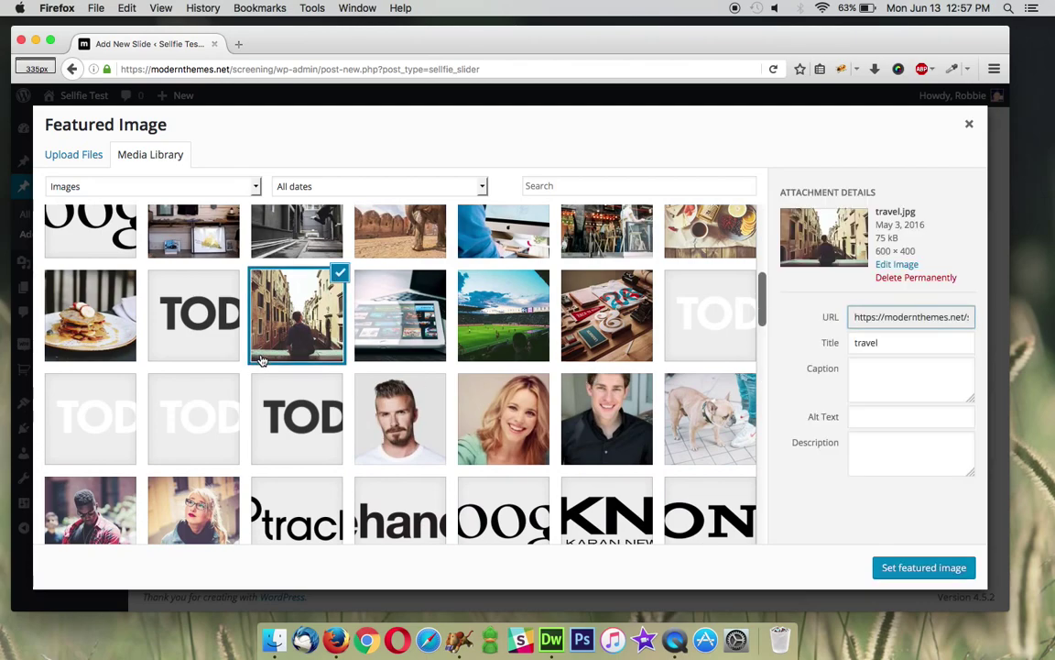
scroll(262, 360, "up", 1)
scroll(262, 360, "up", 1)
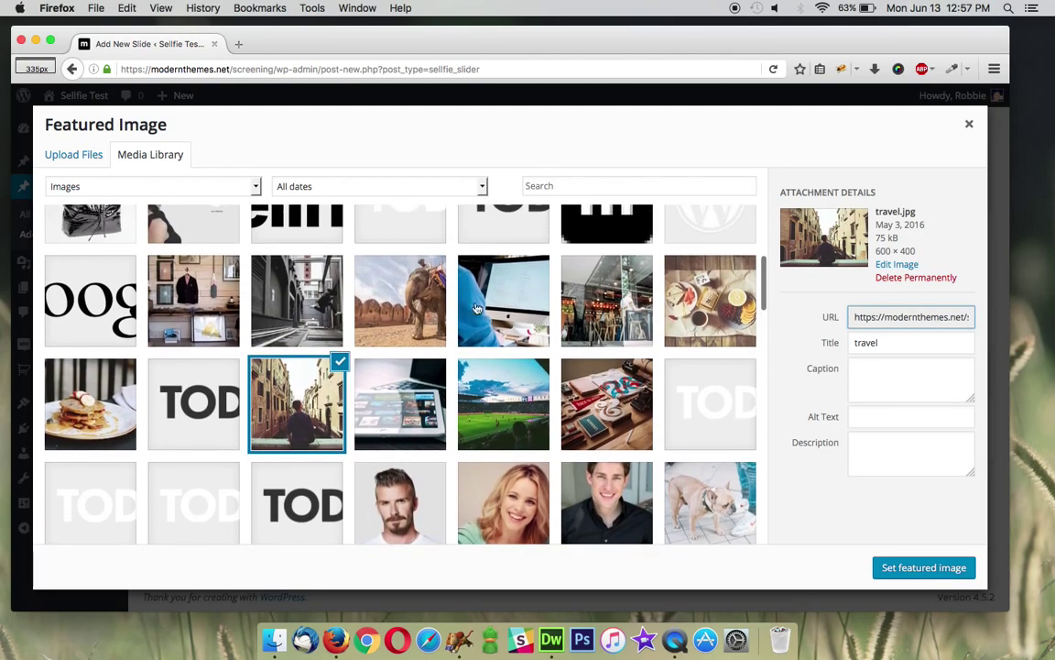
left_click(401, 298)
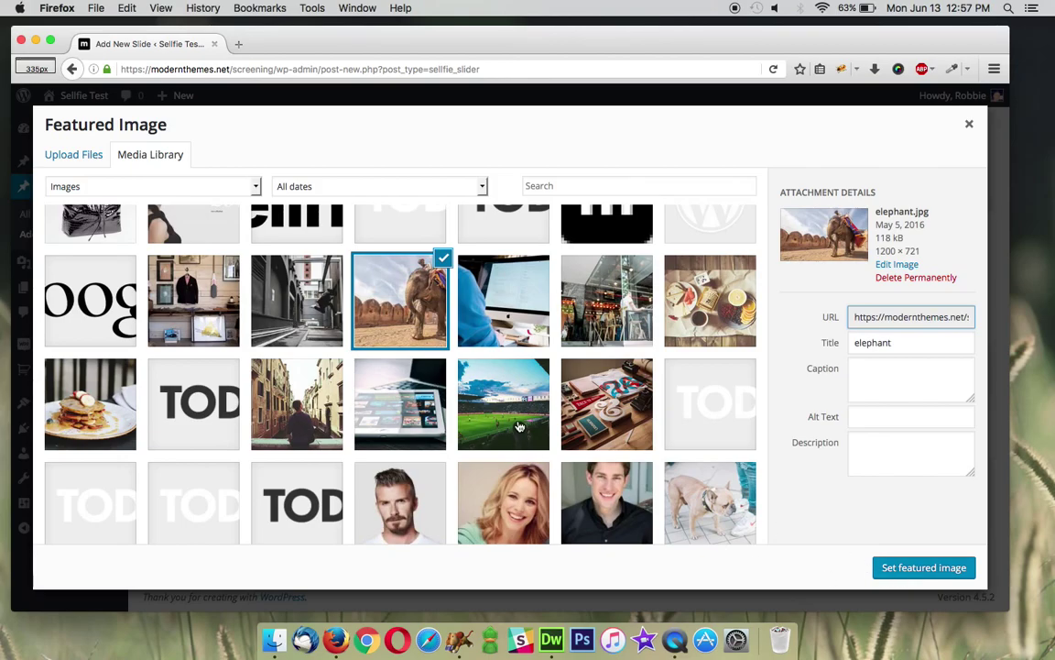
scroll(518, 426, "down", 10)
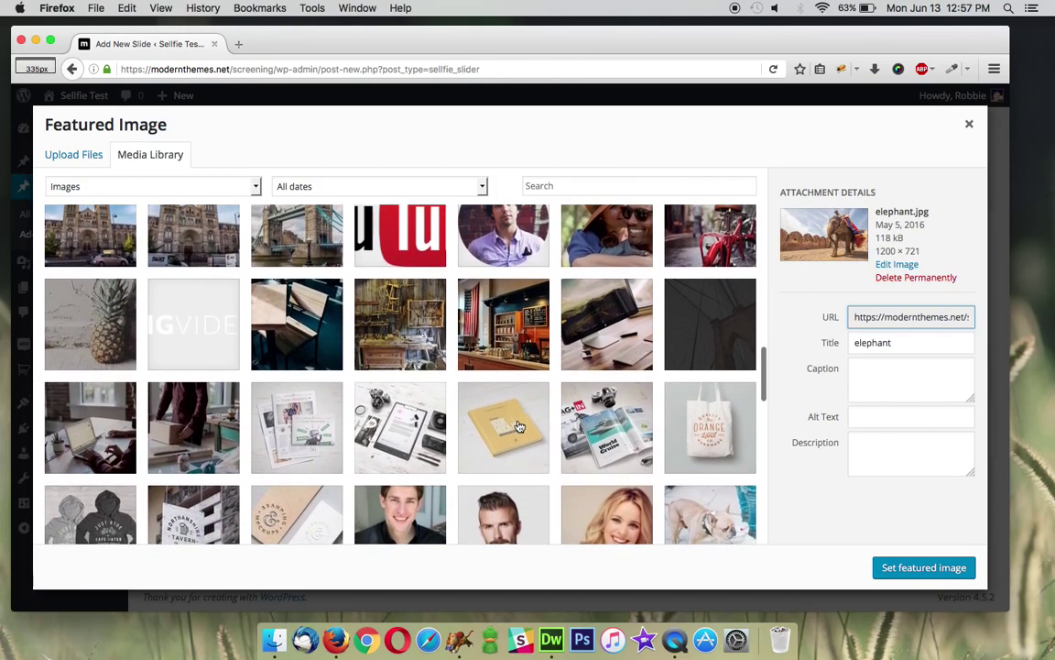
scroll(518, 426, "down", 5)
scroll(518, 426, "up", 1)
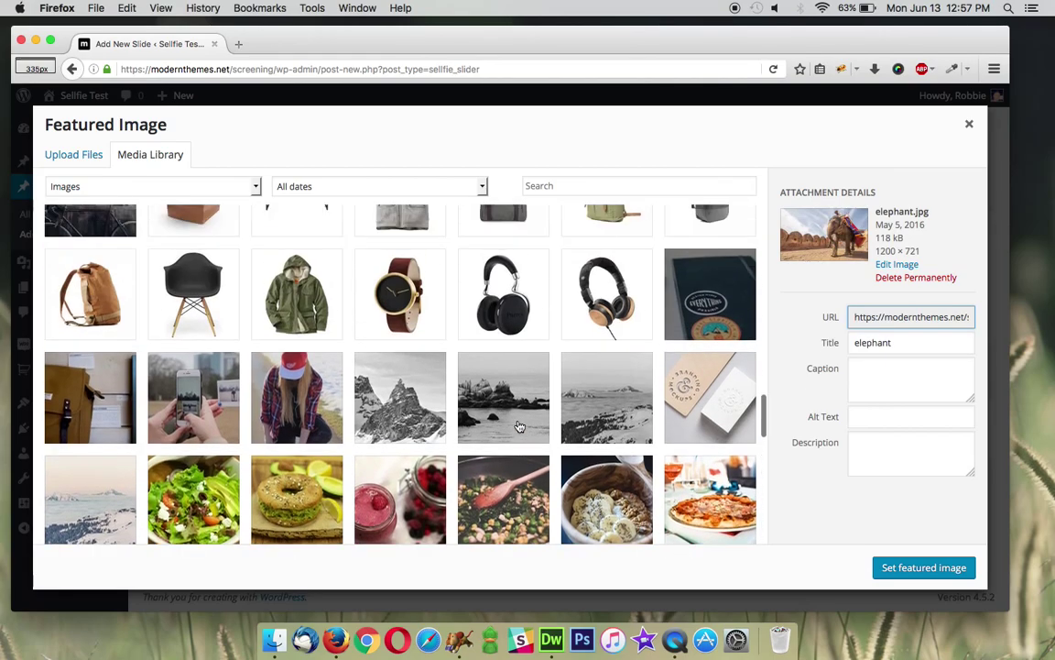
scroll(519, 426, "up", 8)
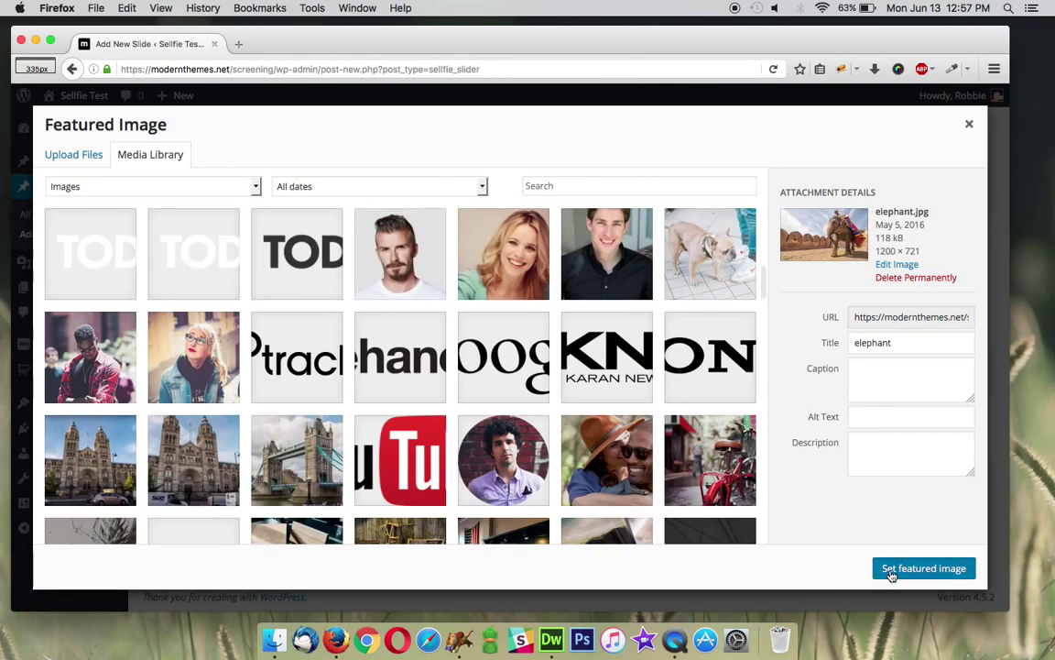
left_click(891, 572)
left_click(305, 334)
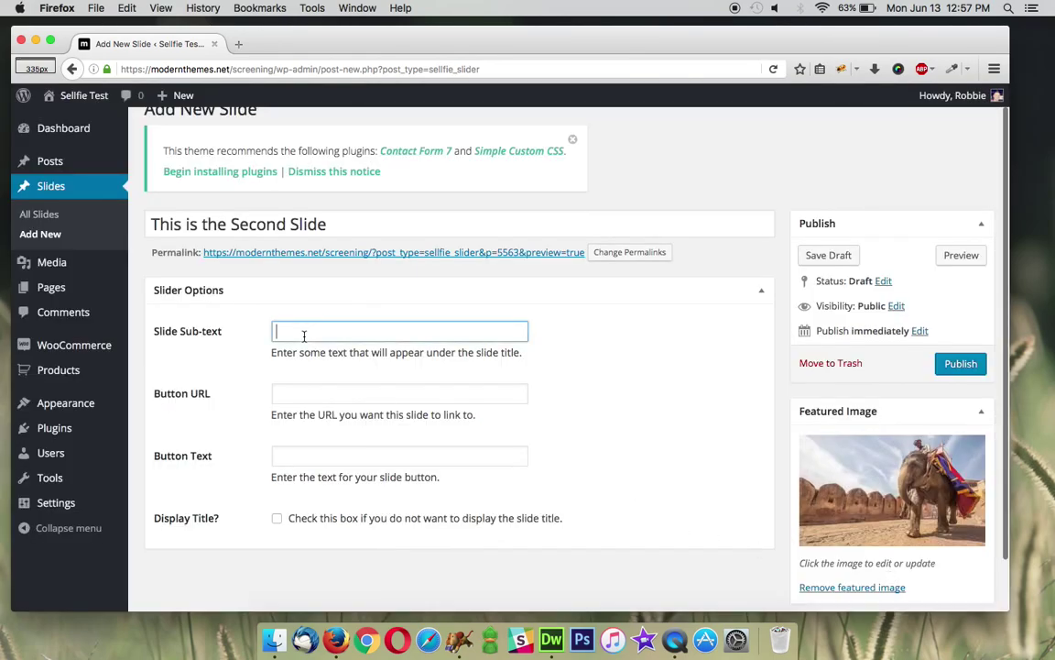
type("S")
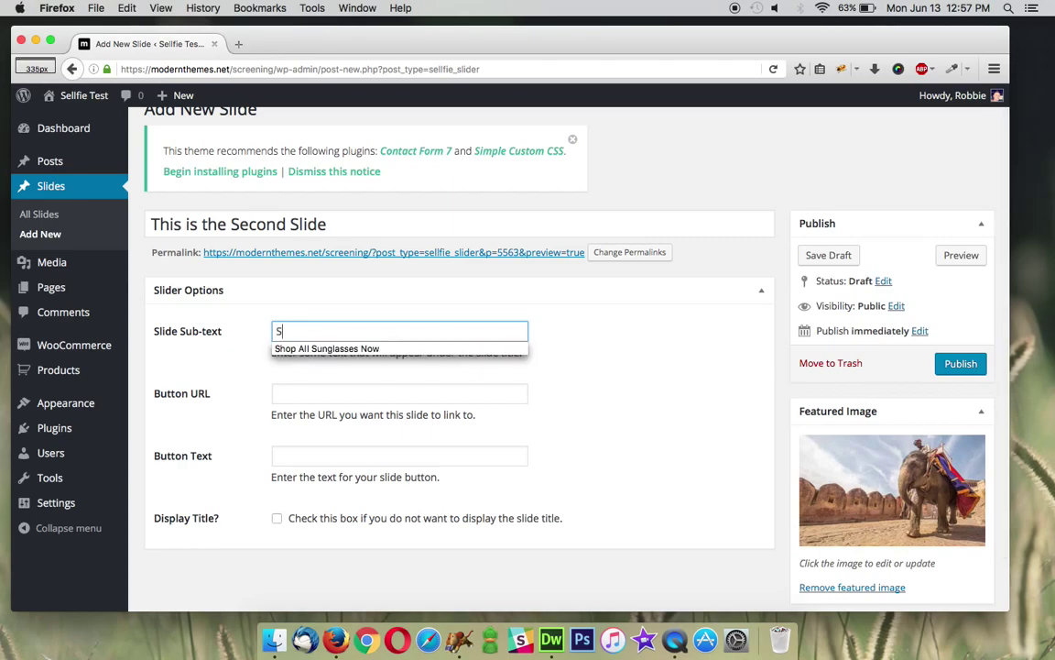
type("econd slide with Elephants")
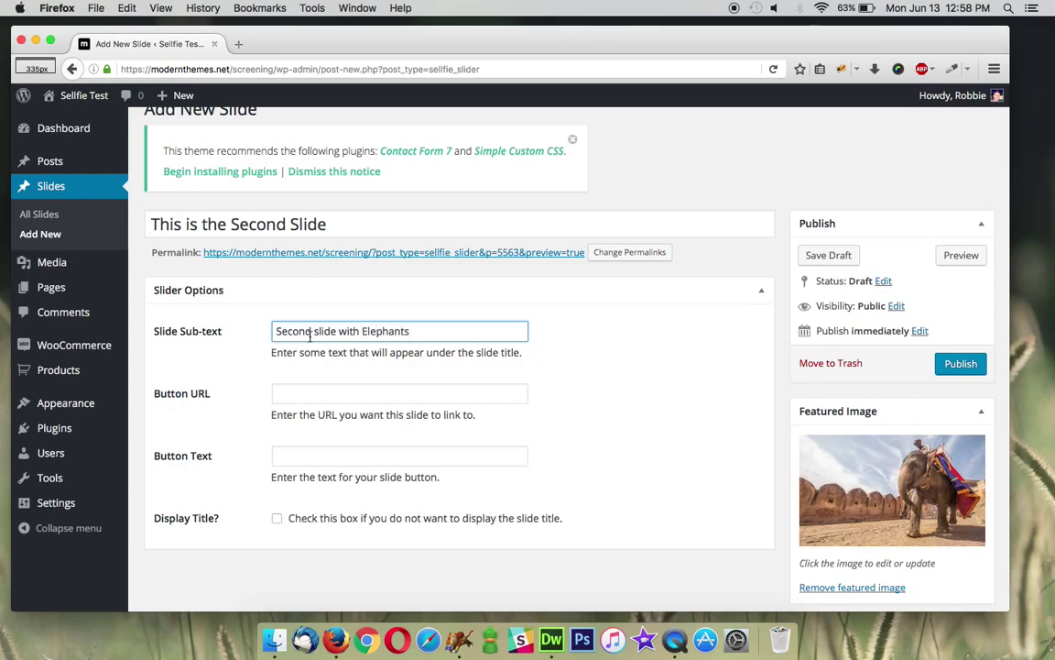
left_click_drag(275, 330, 410, 331)
key("BackSpace")
Turn on the option that hides the slide's title and publish "This is the Second Slide".
scroll(523, 292, "down", 2)
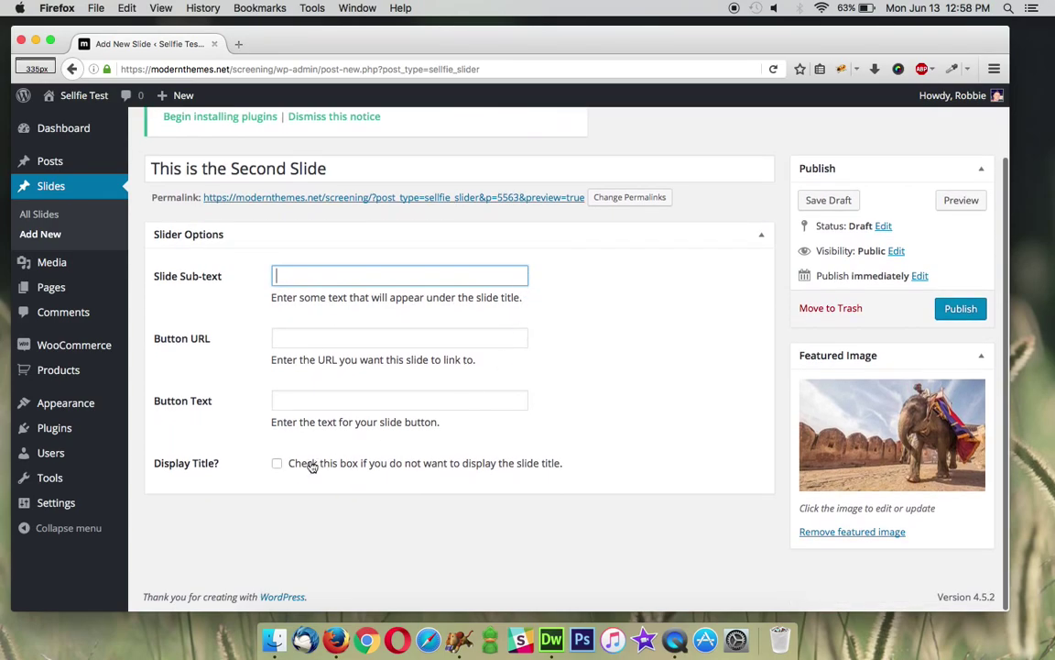
left_click(277, 465)
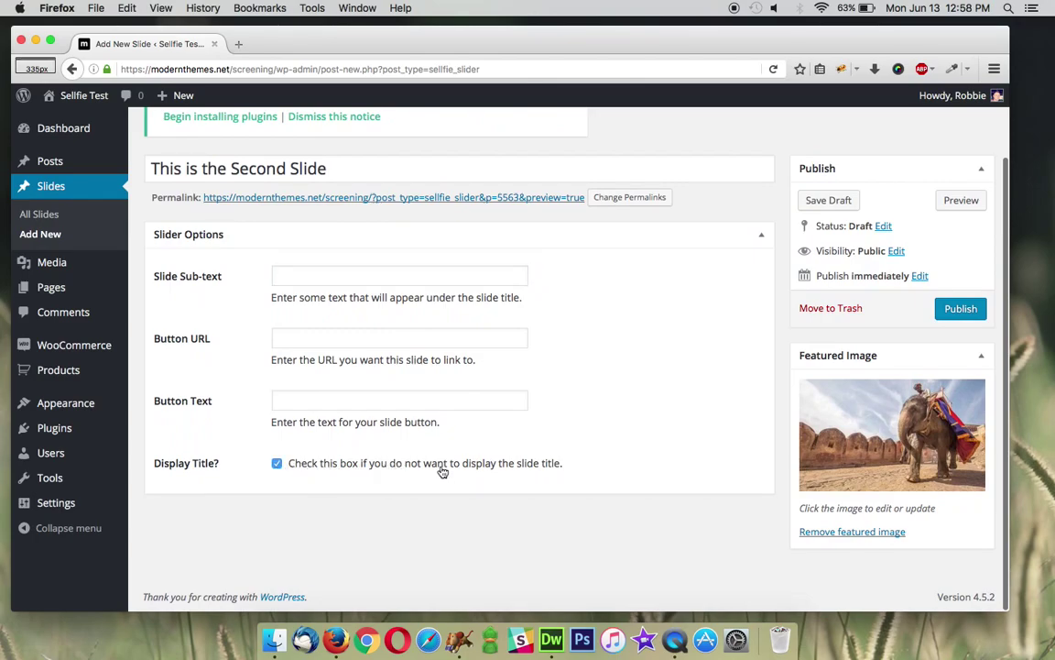
left_click(955, 312)
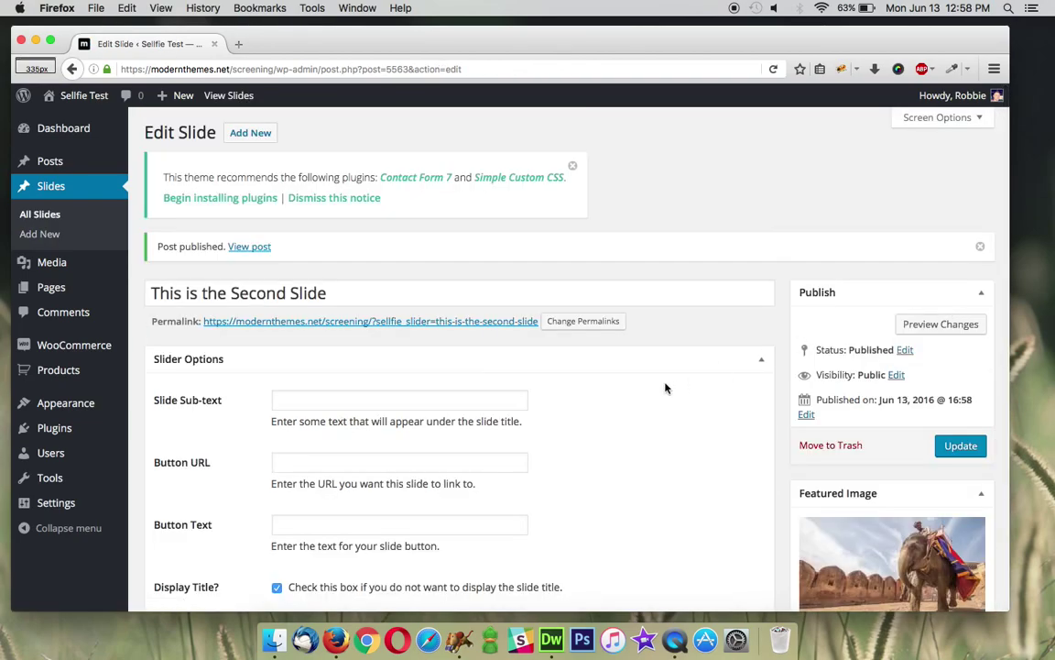
Open the site's home page in a new browser tab and examine both slides in the image slider.
left_click(65, 121, "super")
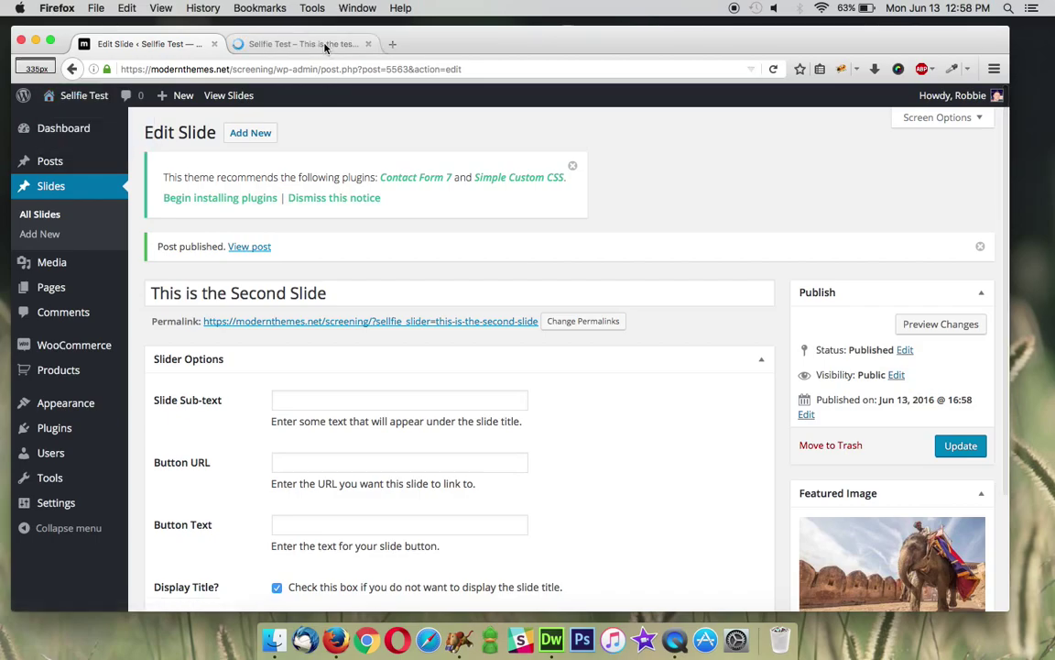
left_click(325, 46)
scroll(685, 273, "down", 5)
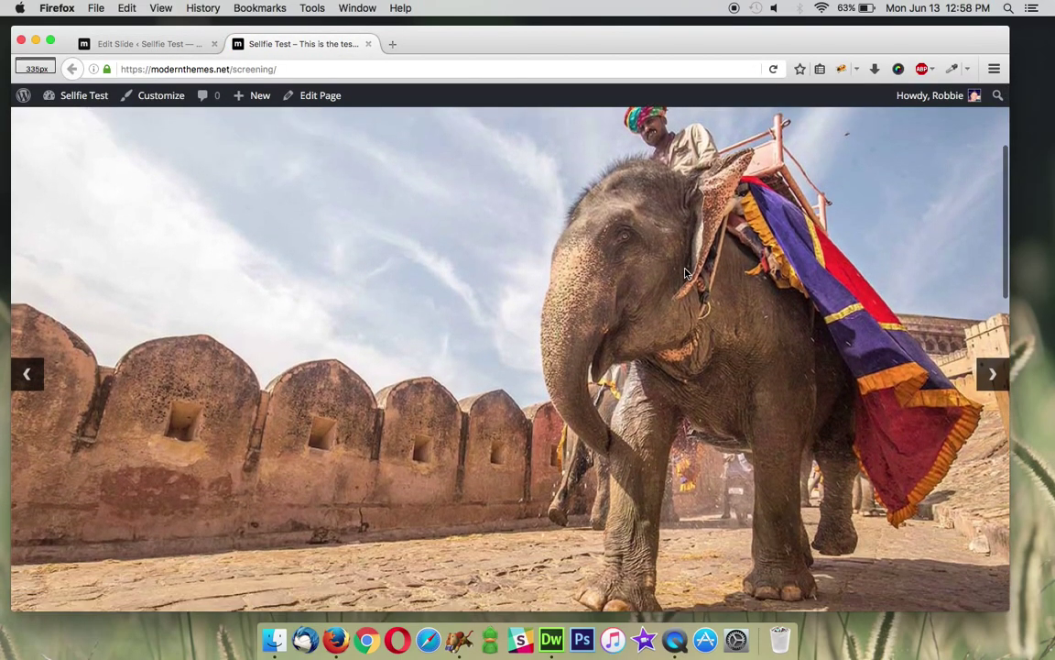
scroll(686, 273, "down", 3)
scroll(616, 240, "up", 5)
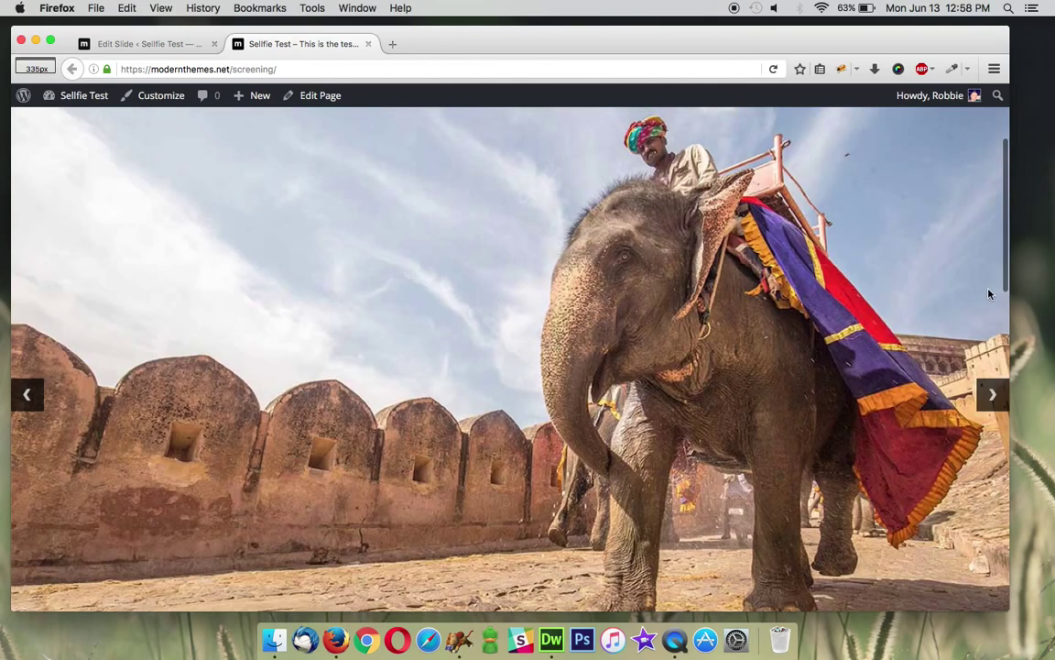
left_click(990, 394)
scroll(645, 385, "up", 3)
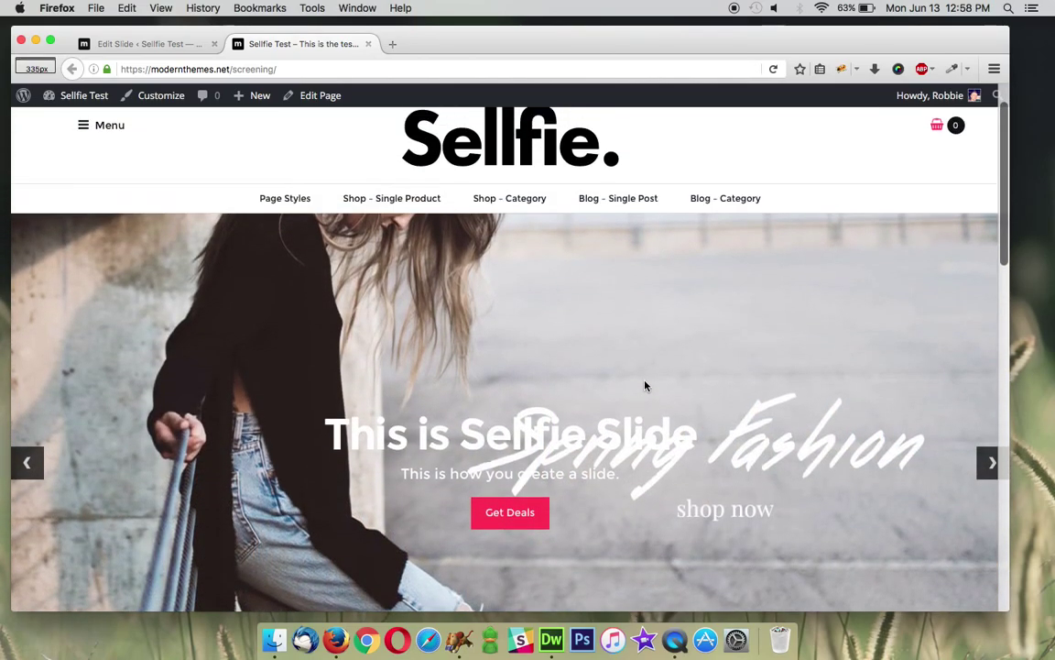
scroll(645, 384, "down", 3)
scroll(632, 389, "up", 4)
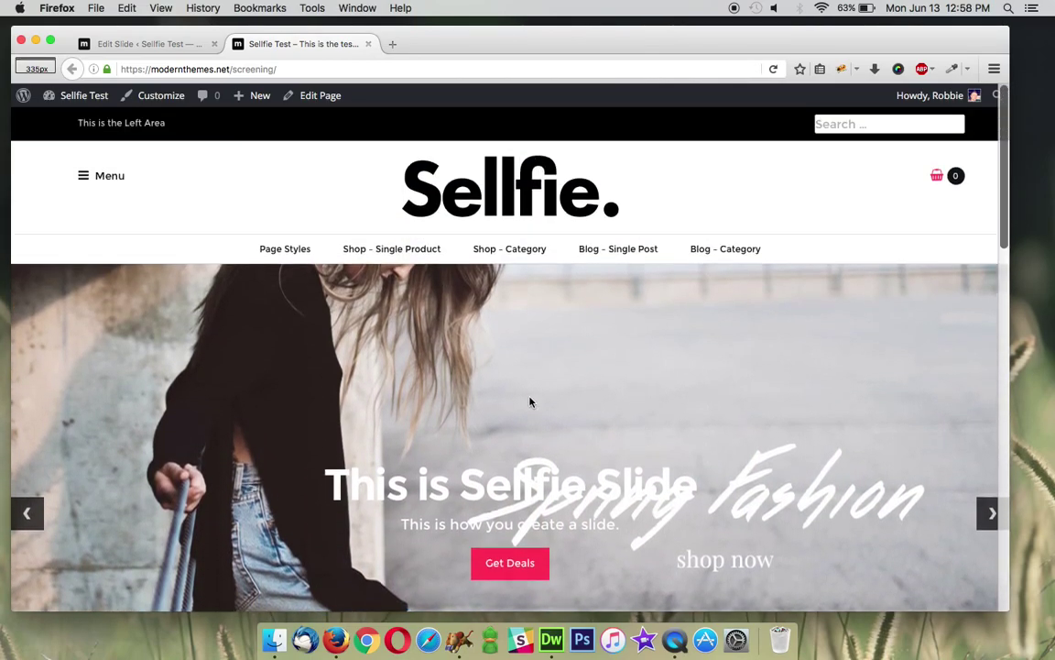
left_click(146, 44)
scroll(866, 217, "down", 3)
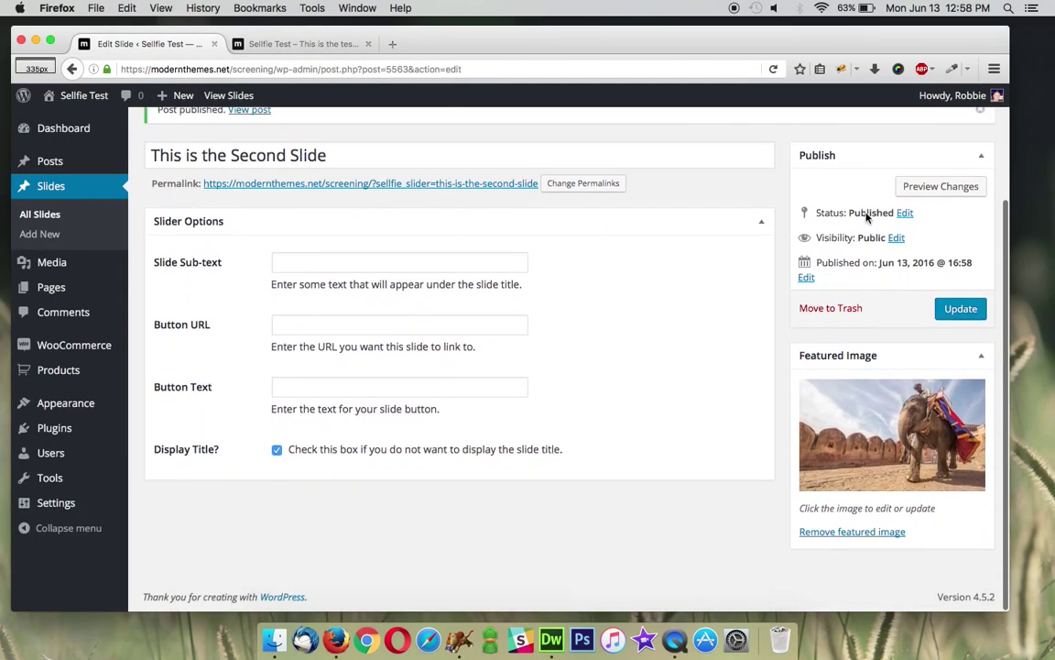
scroll(867, 217, "up", 3)
left_click(335, 44)
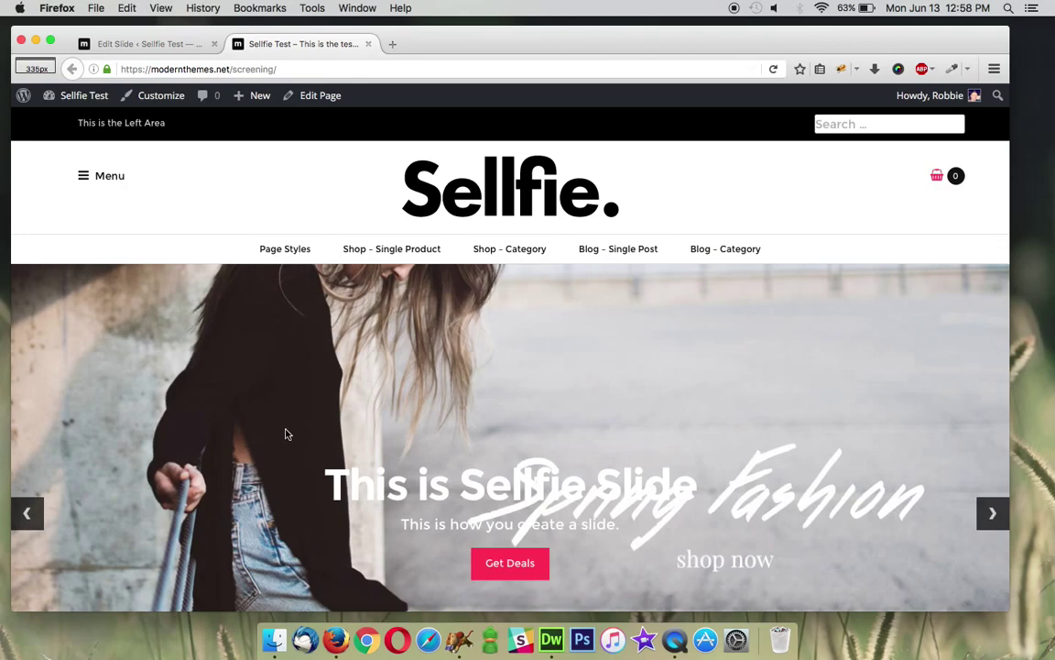
Return to the slide editor, open "This is Sellfie Slide" from the list of all slides and review its settings.
left_click(154, 43)
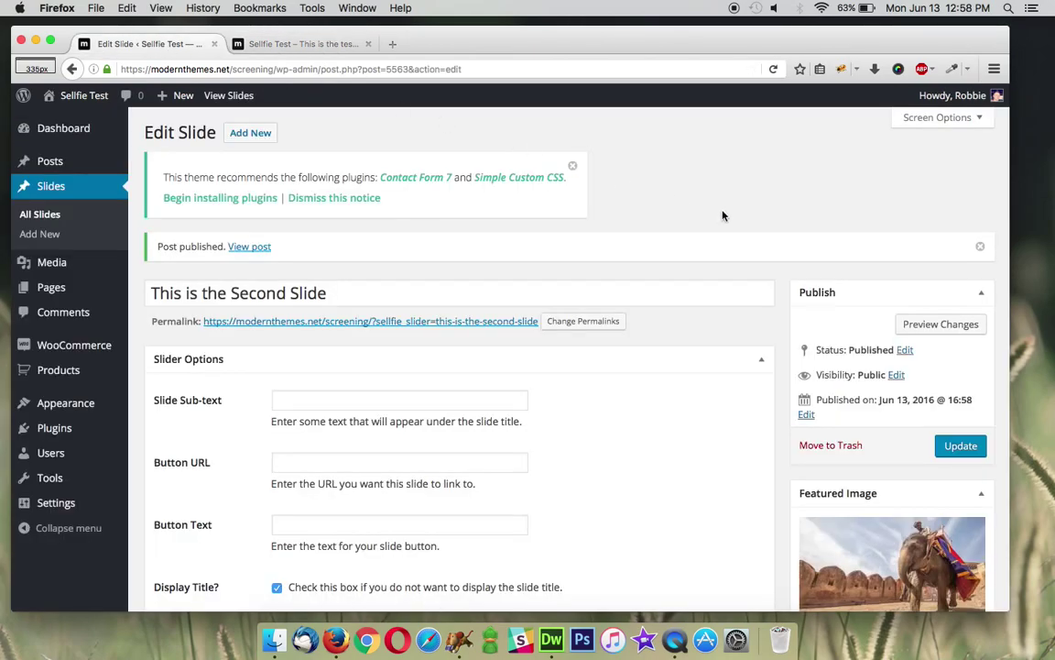
scroll(772, 232, "down", 1)
scroll(771, 232, "down", 1)
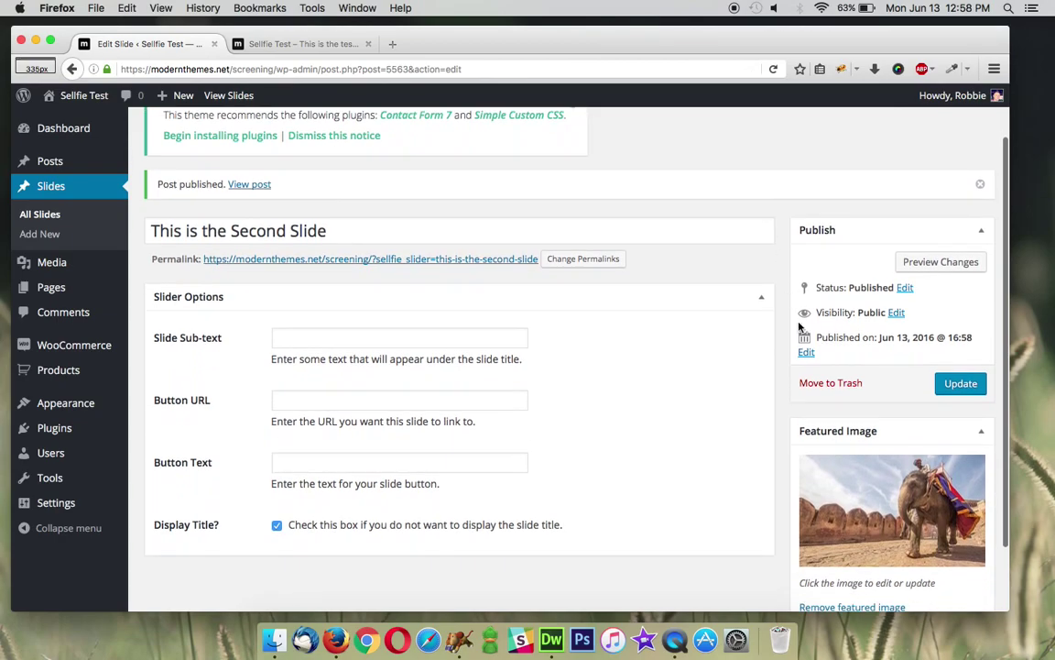
scroll(678, 446, "up", 2)
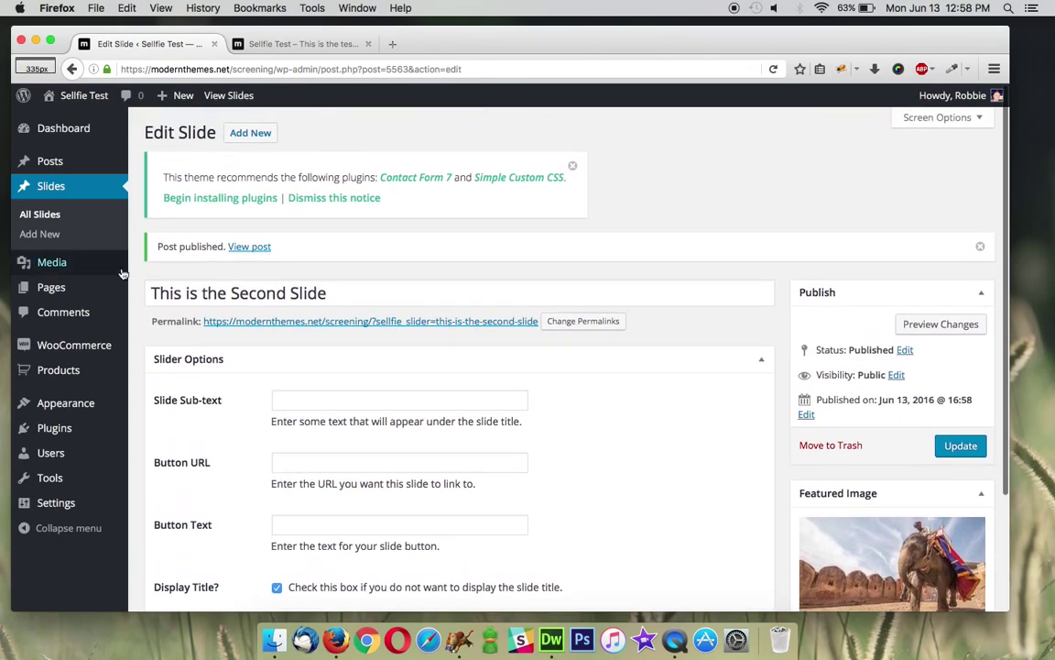
left_click(54, 216)
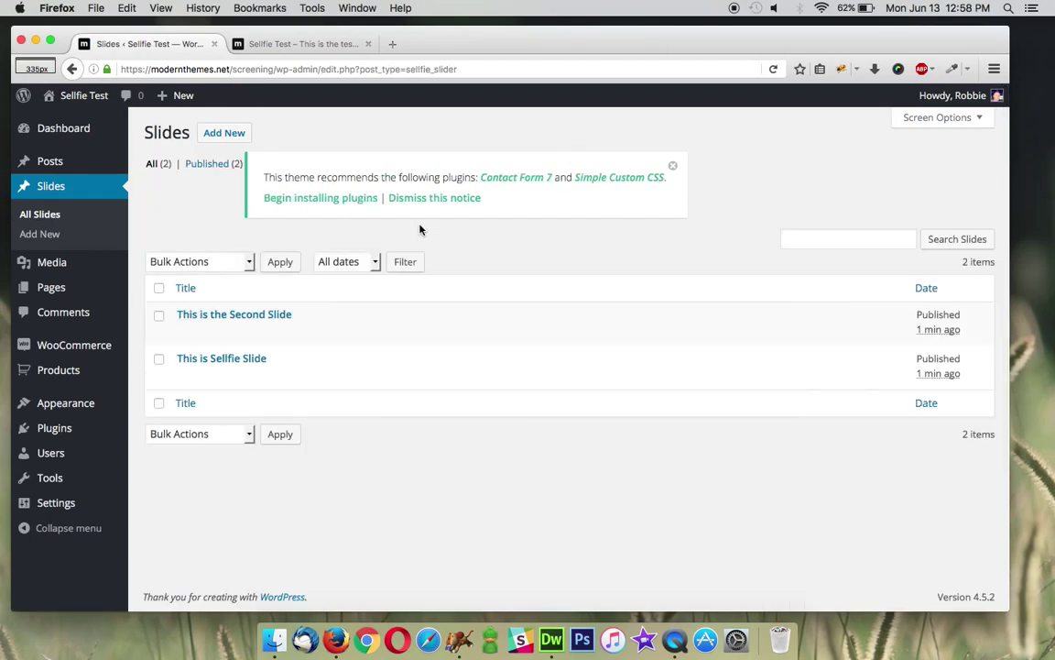
left_click(243, 363)
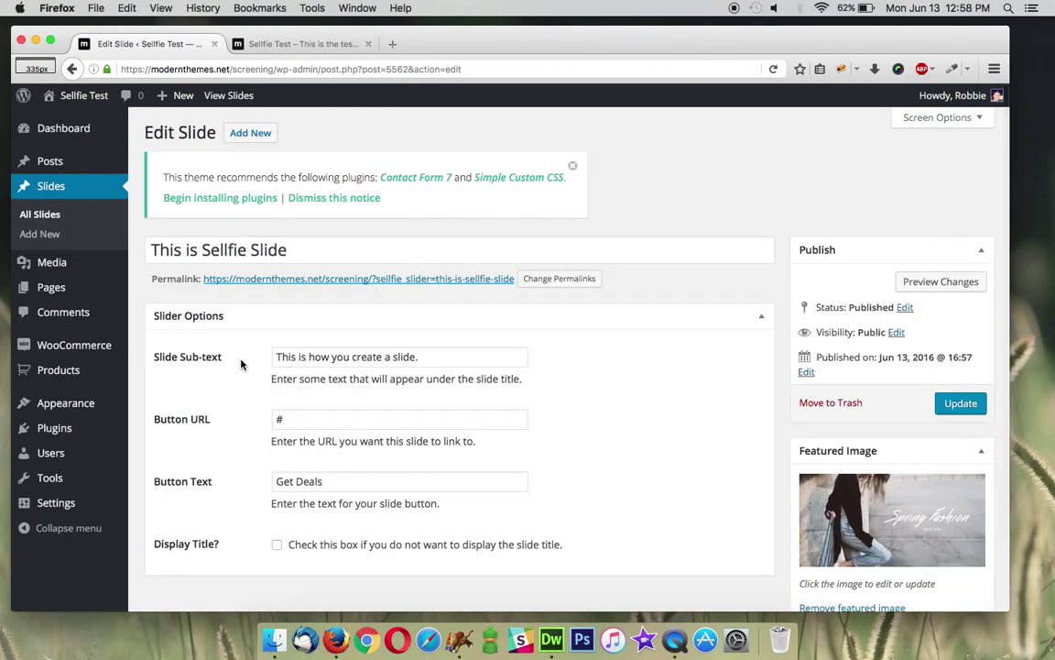
scroll(824, 274, "down", 1)
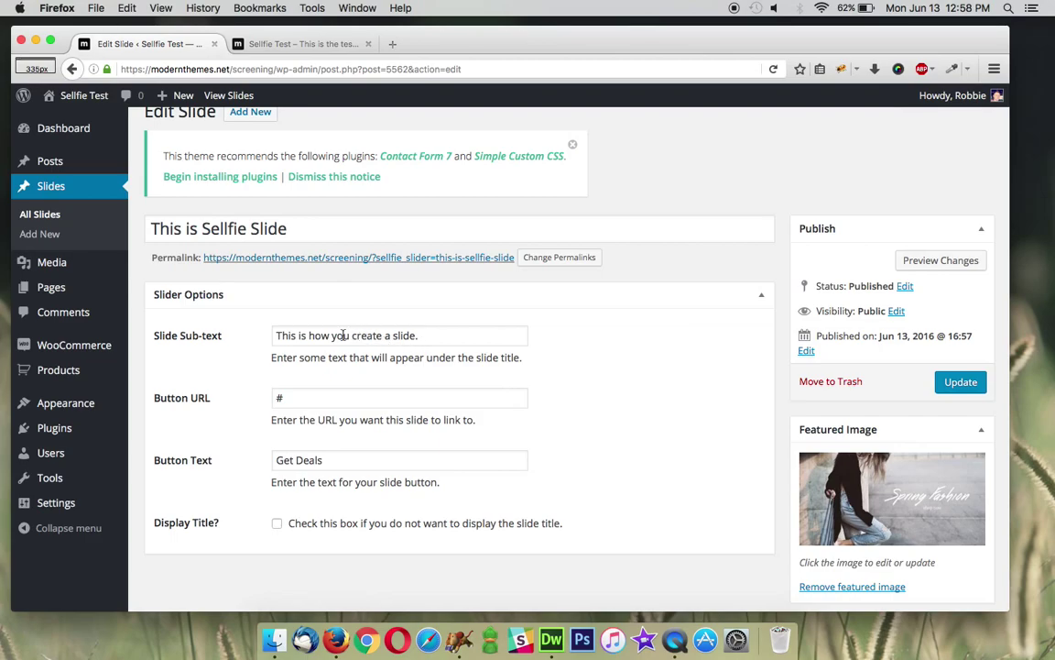
Open "This is the Second Slide" from the slide list, change its publish month to 05-May and update the slide.
left_click(41, 217)
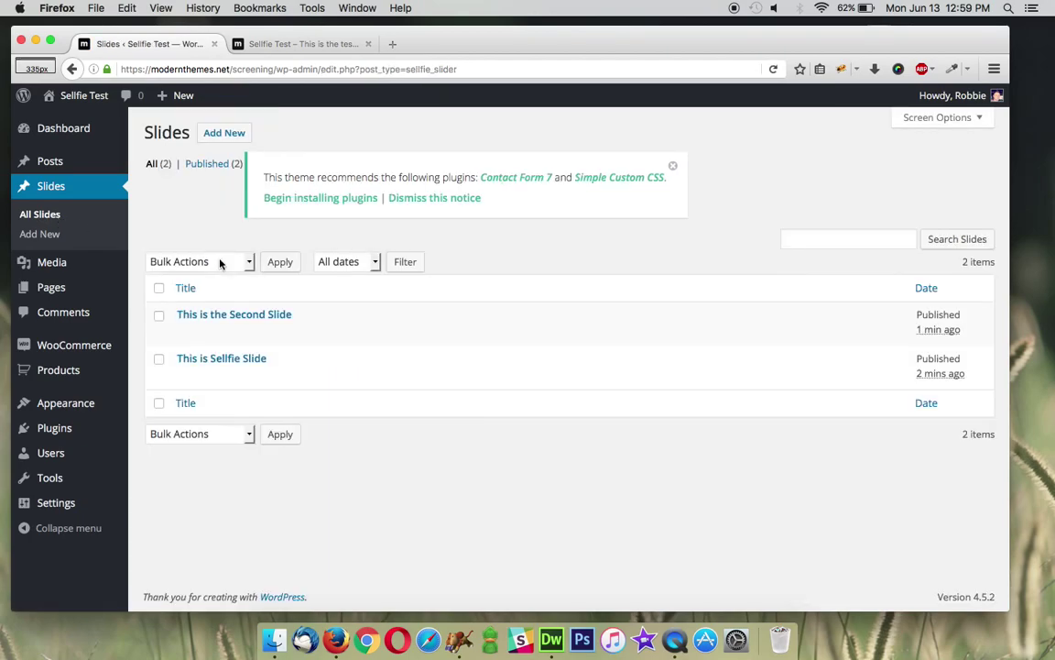
left_click(260, 317)
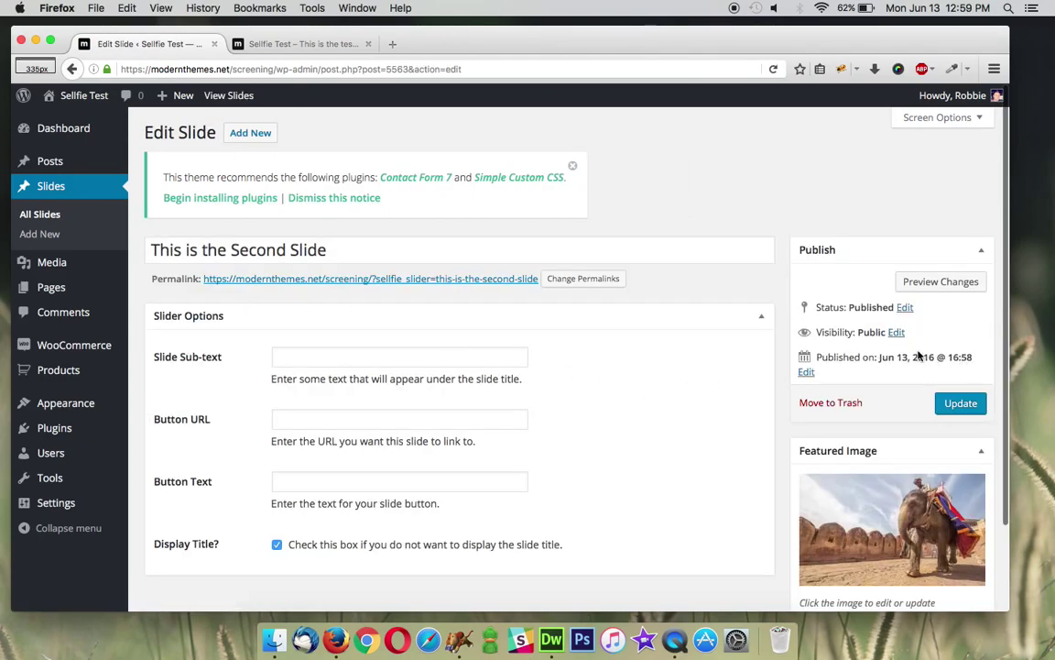
left_click(807, 371)
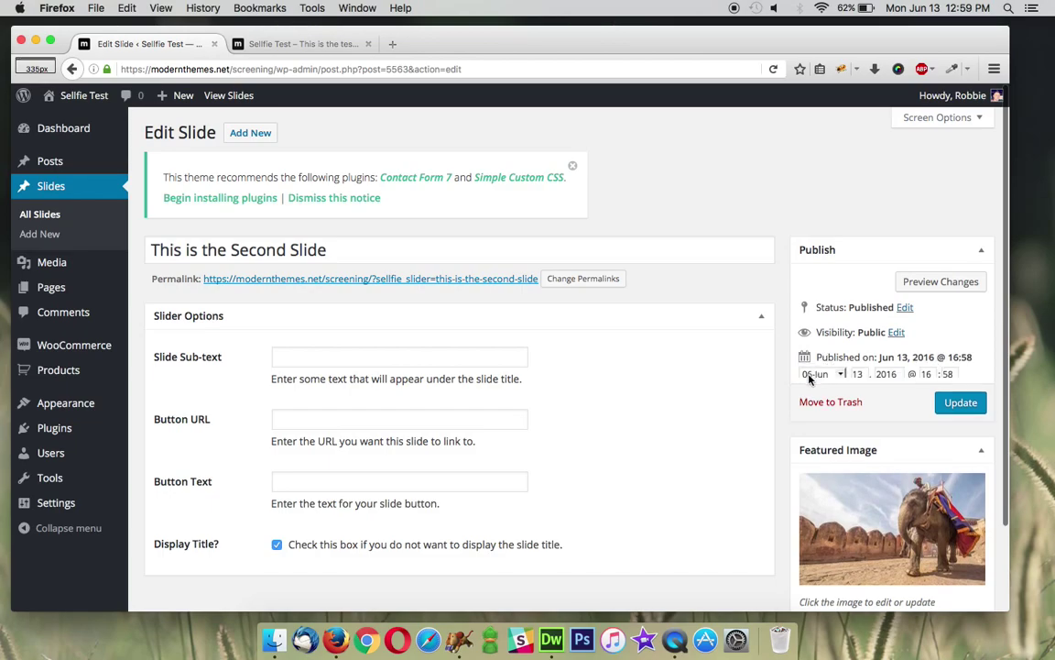
left_click(820, 376)
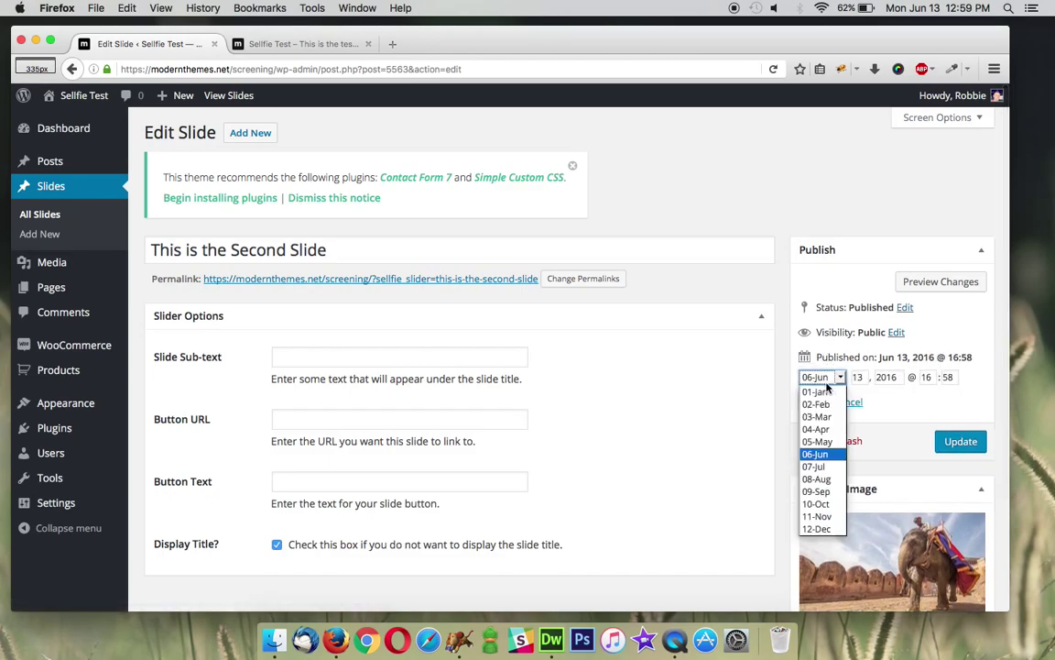
left_click(816, 440)
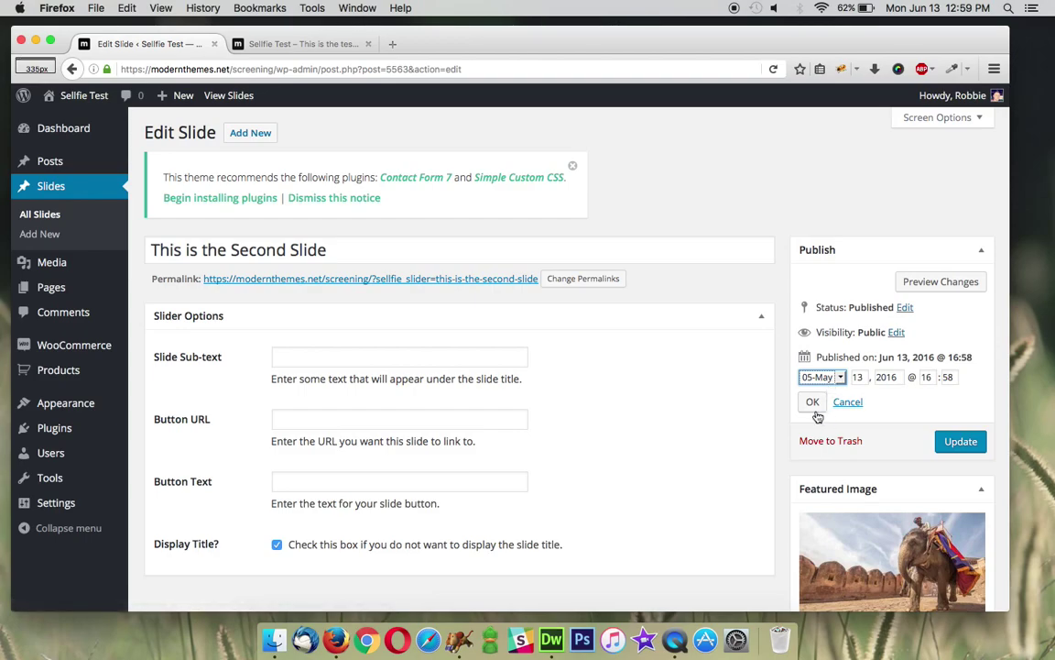
left_click(815, 406)
left_click(957, 405)
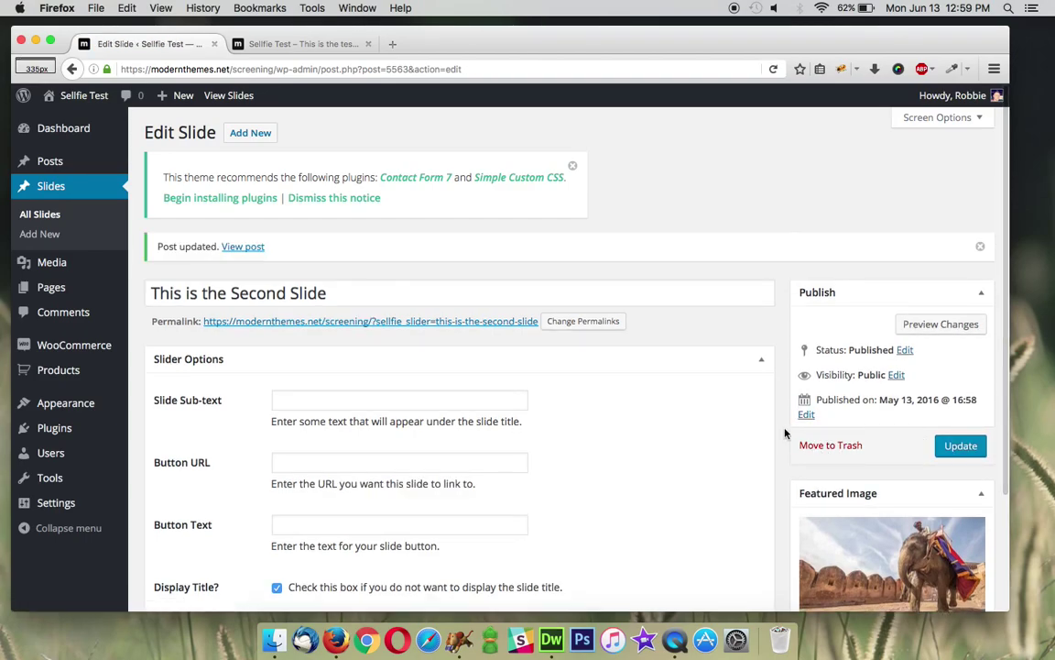
Close the old home page tab, reopen the site in a new tab and check the order of the slides in the slider.
left_click(287, 43)
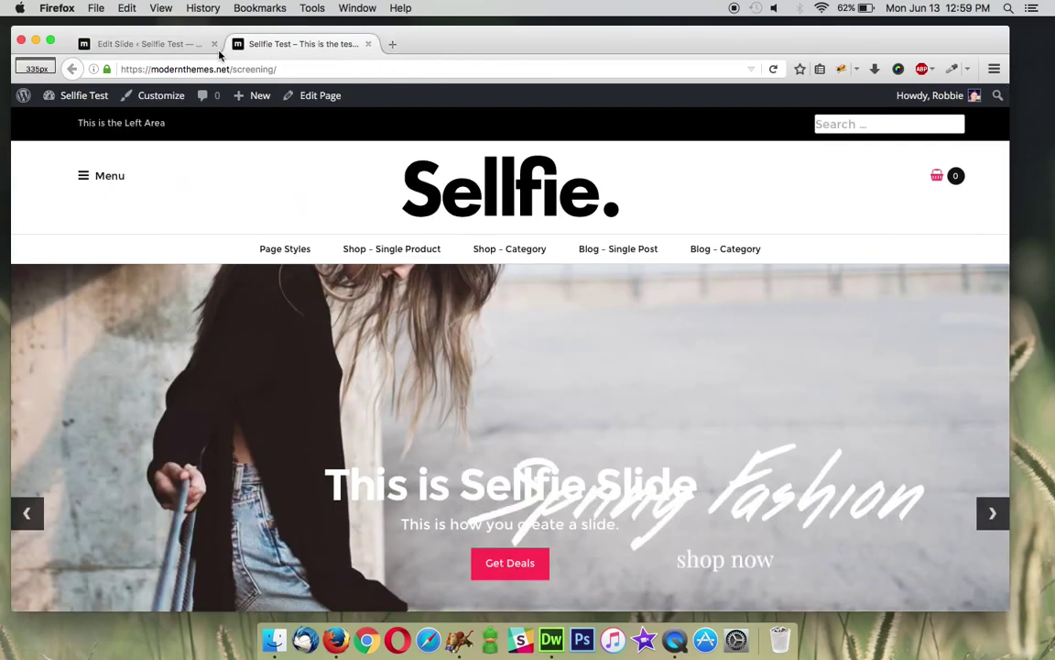
left_click(368, 44)
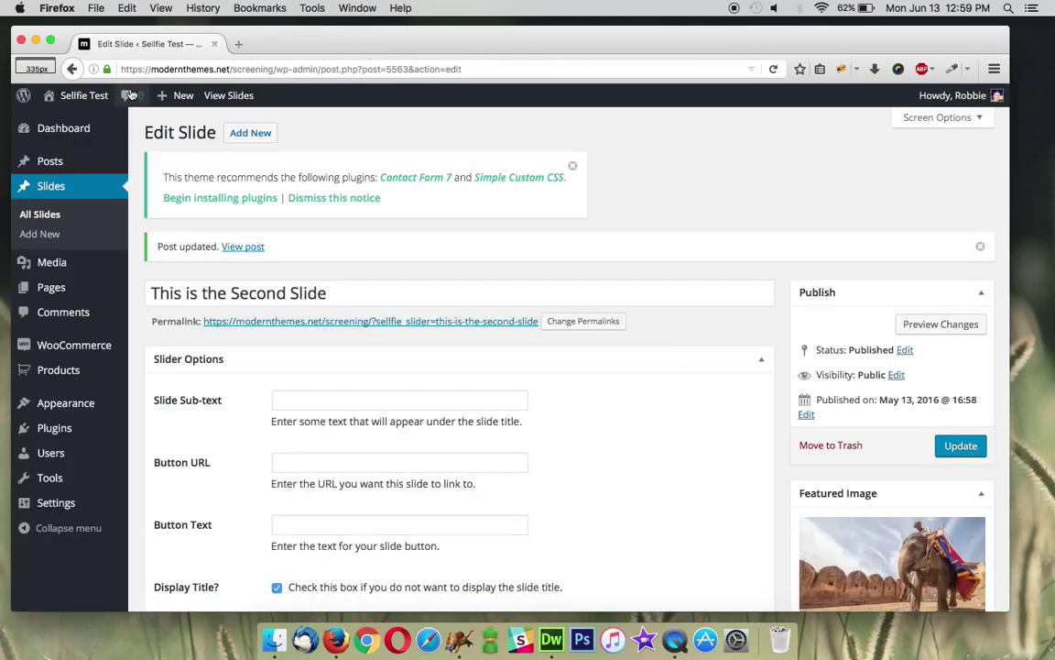
mouse_move(64, 99)
left_click(61, 123)
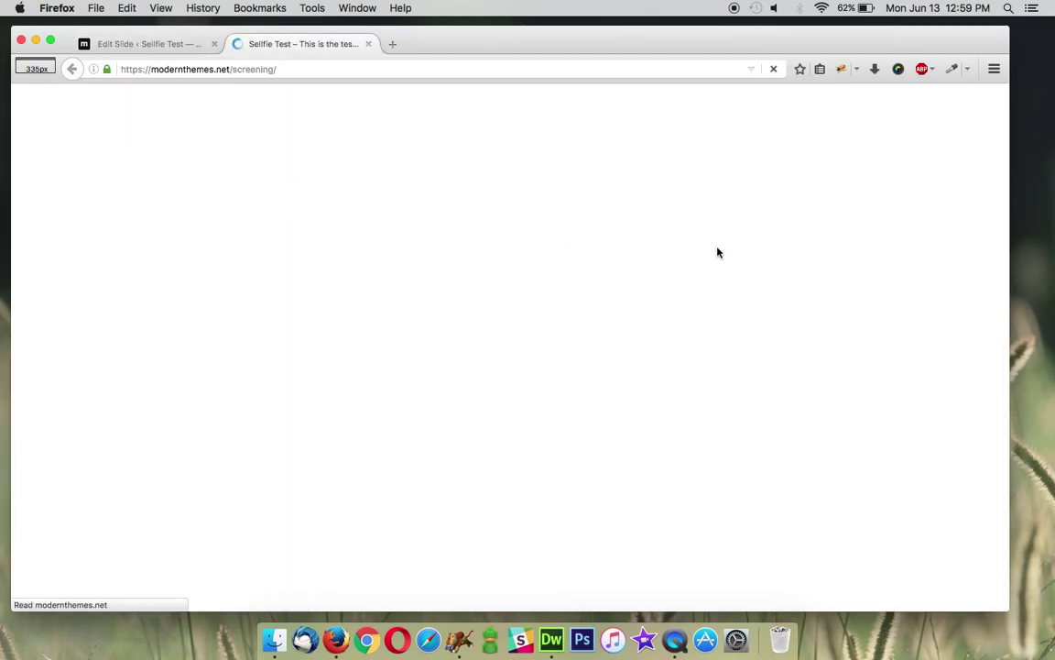
scroll(720, 251, "down", 4)
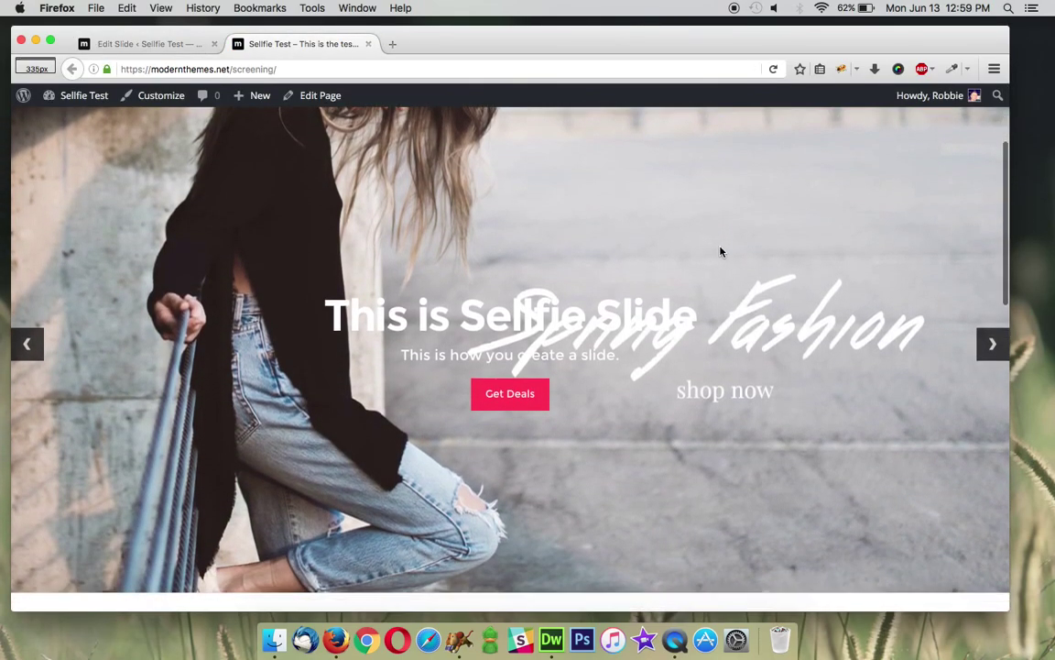
left_click(982, 346)
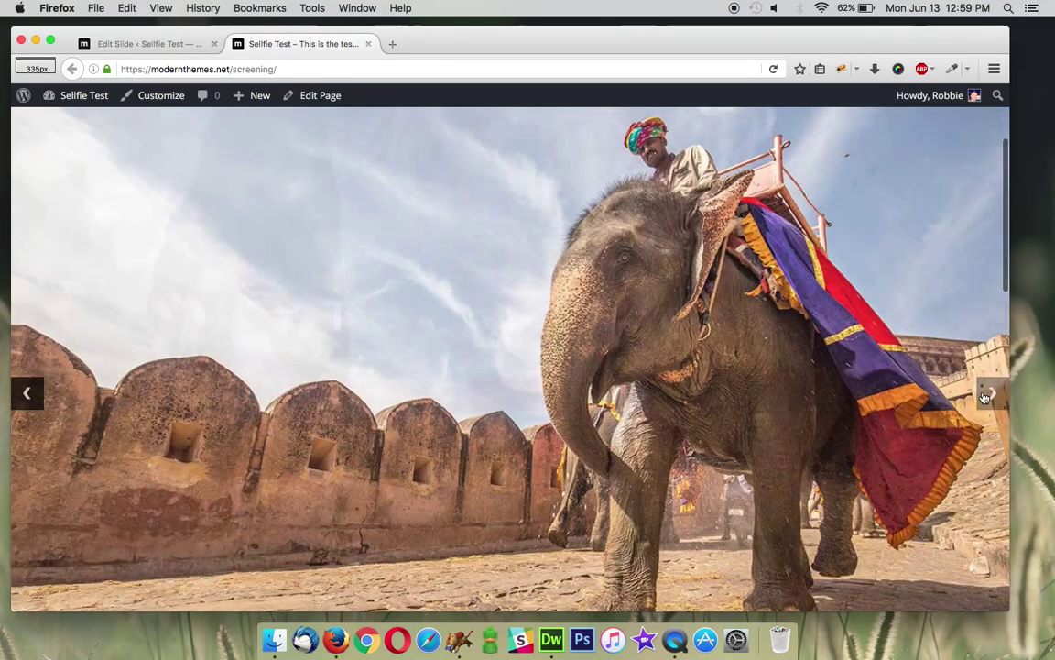
left_click(982, 346)
scroll(648, 341, "up", 4)
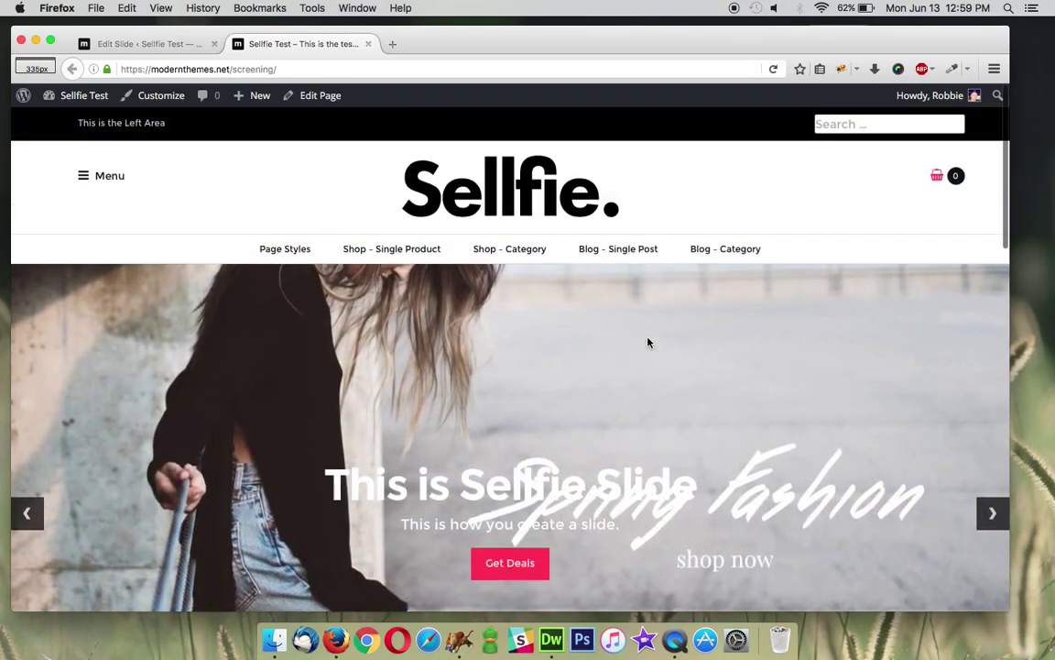
Go back to the slide admin tab, open the theme customizer and show the Slider settings of the Home Hero Options.
left_click(147, 44)
scroll(653, 408, "down", 3)
scroll(652, 408, "up", 3)
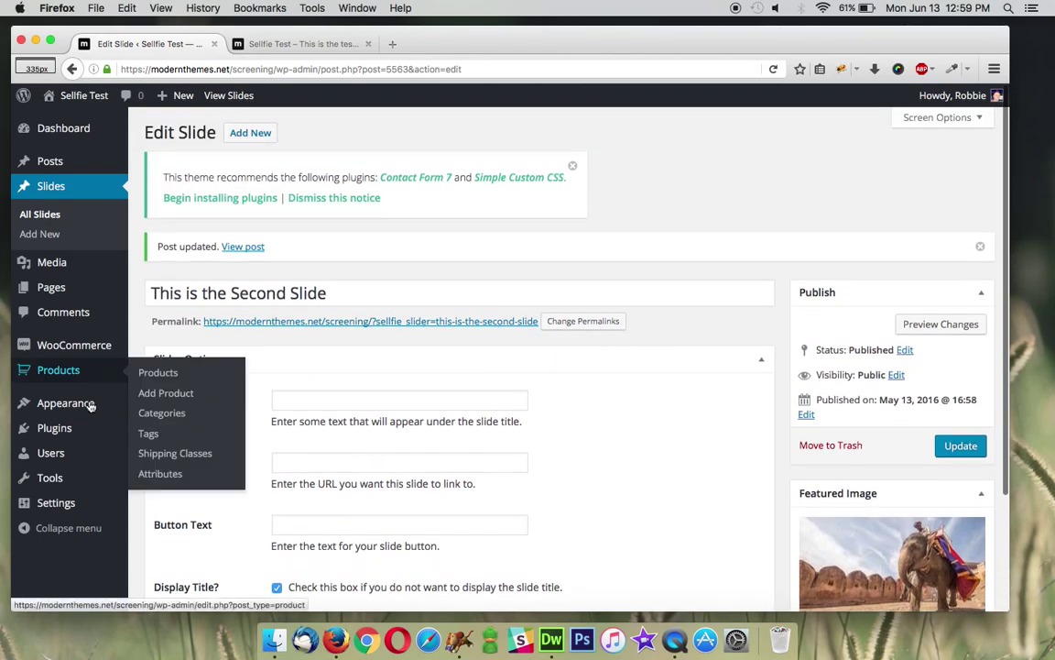
mouse_move(83, 407)
left_click(163, 430)
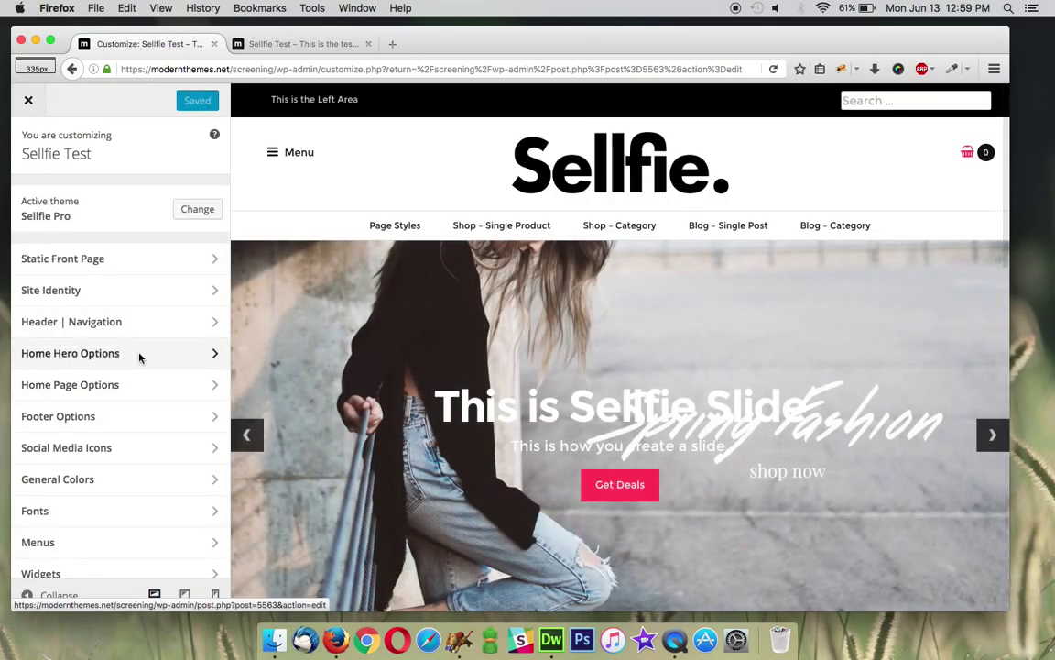
left_click(137, 358)
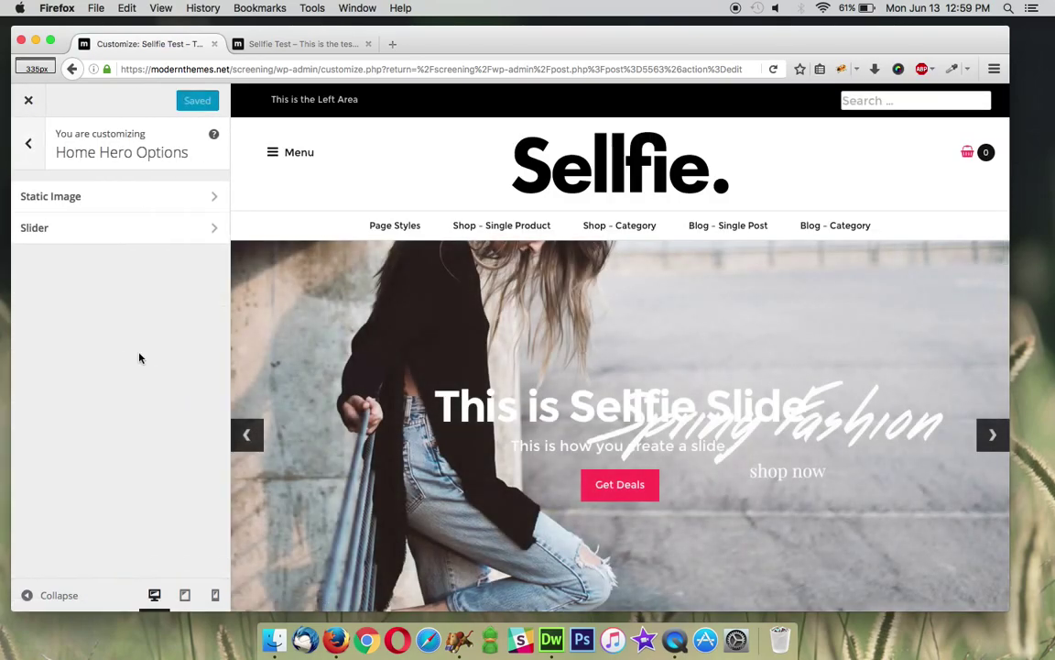
left_click(156, 240)
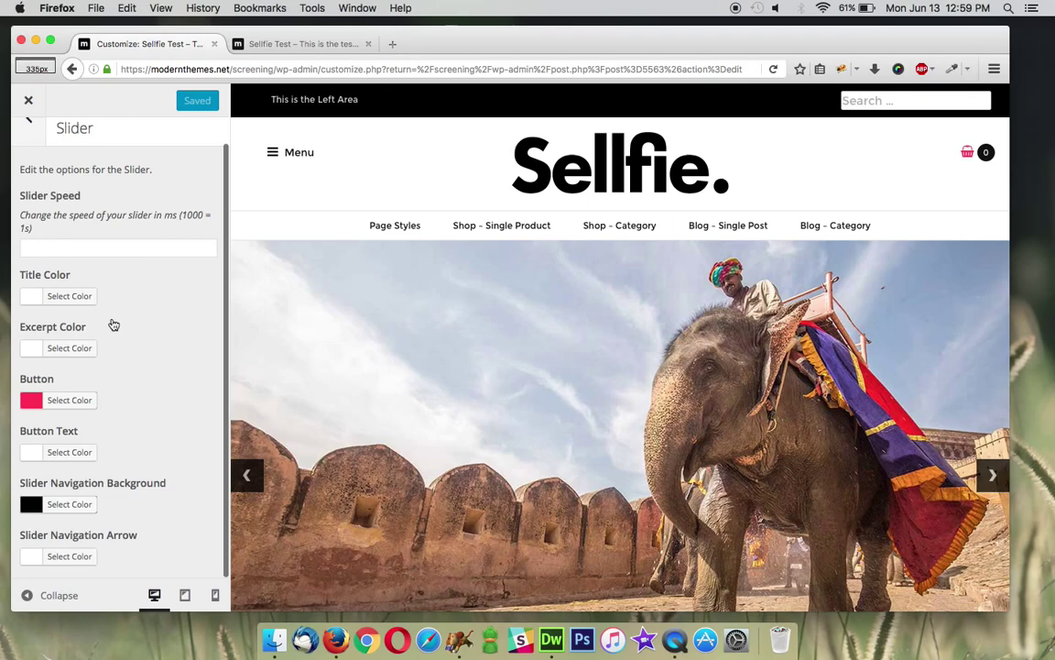
Set both the slider's title color and excerpt color to the preset blue #1e73be.
left_click(70, 296)
left_click(140, 466)
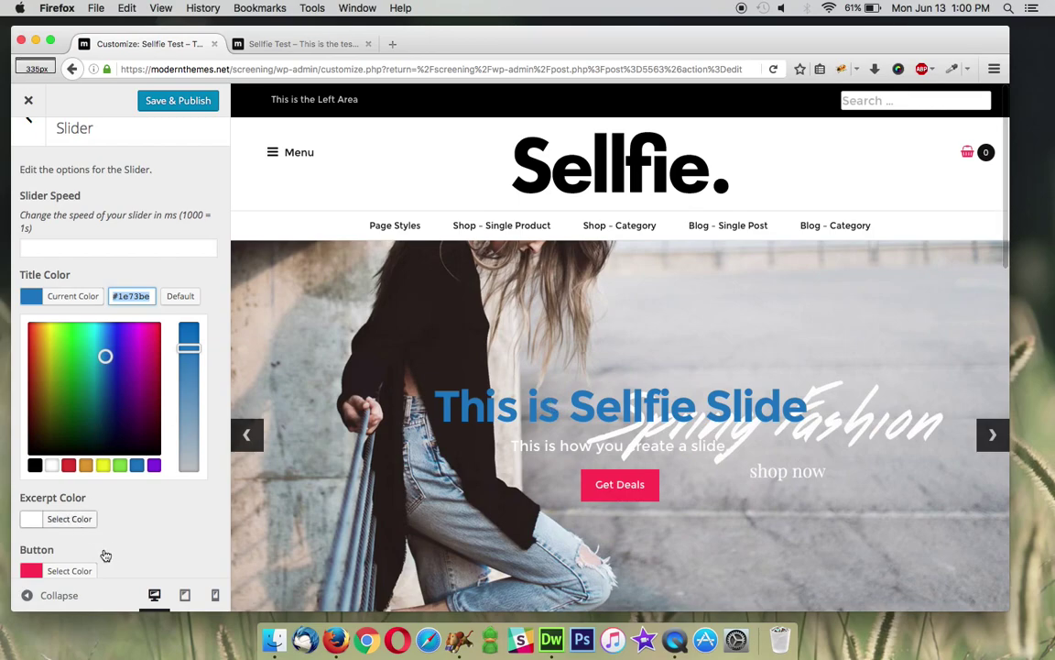
left_click(73, 518)
left_click(137, 521)
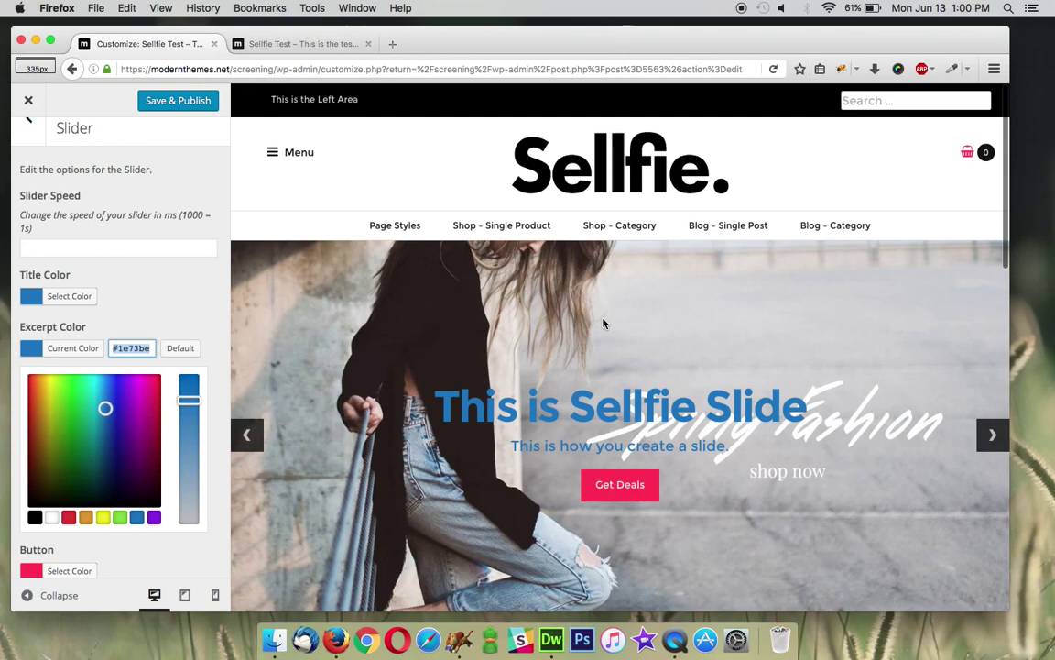
Try the preset red #dd3333 as the slider's button color, then settle on purple #8224e3 and check it in the preview.
scroll(604, 348, "down", 4)
scroll(83, 421, "down", 4)
left_click(68, 399)
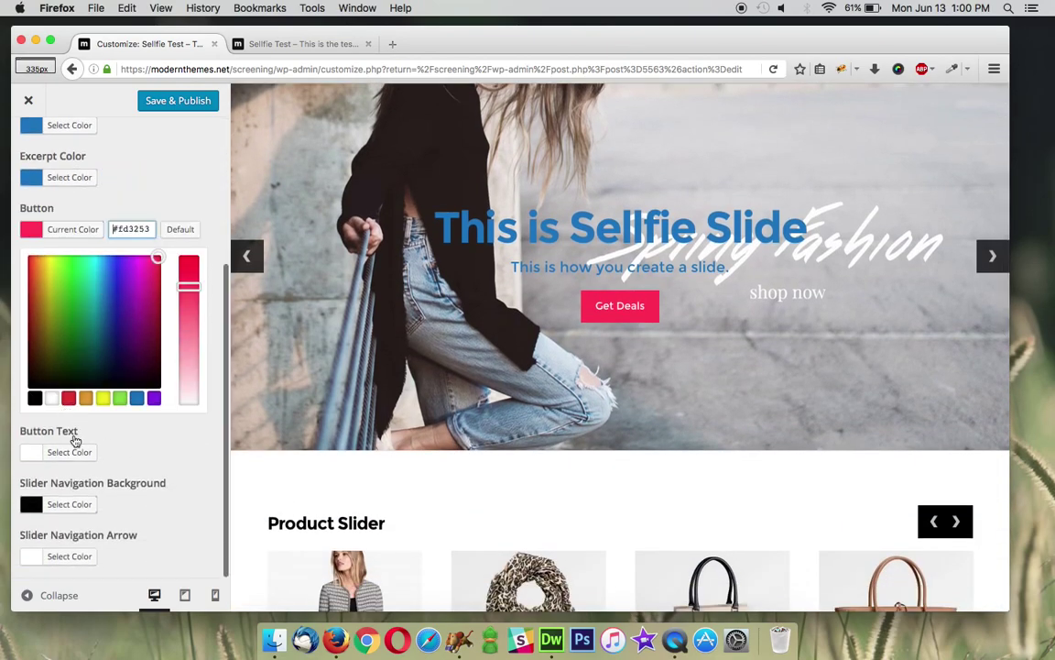
left_click(69, 398)
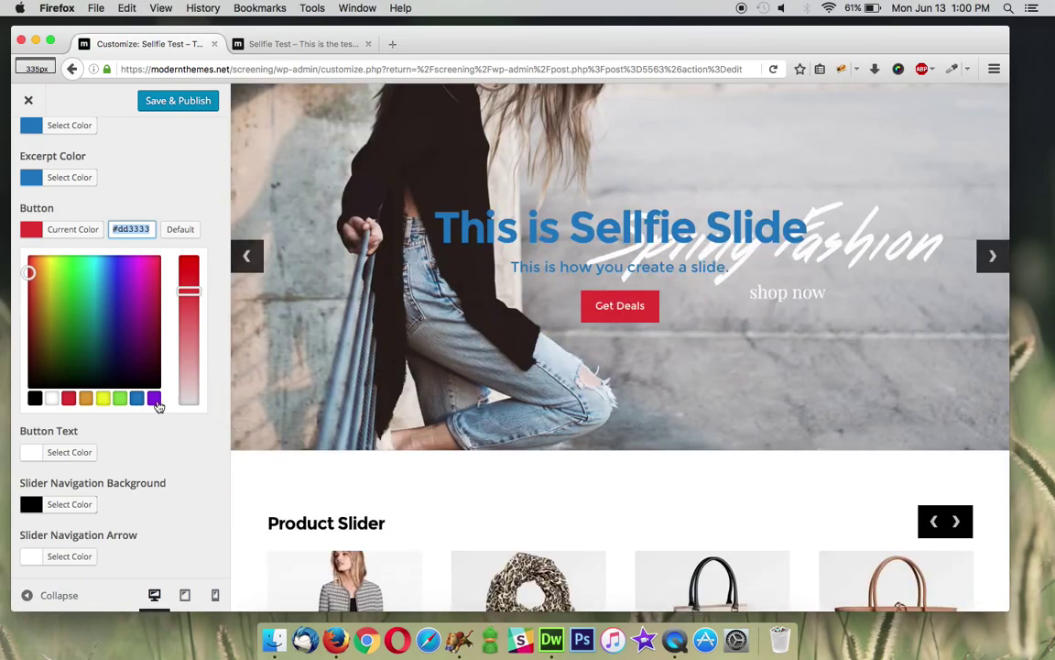
left_click(155, 399)
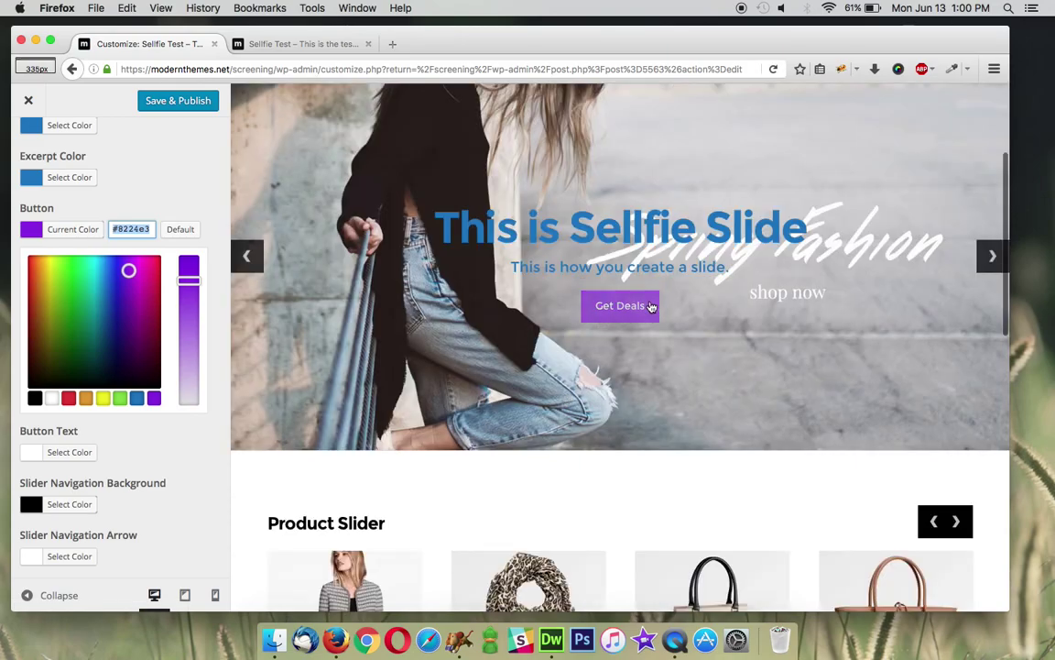
scroll(639, 375, "up", 5)
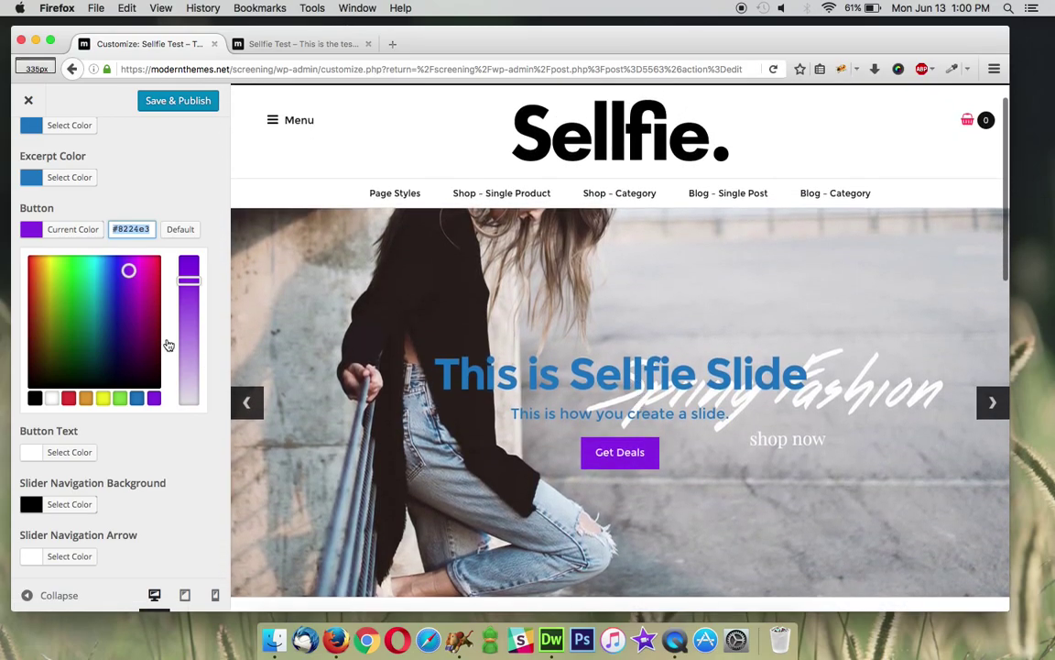